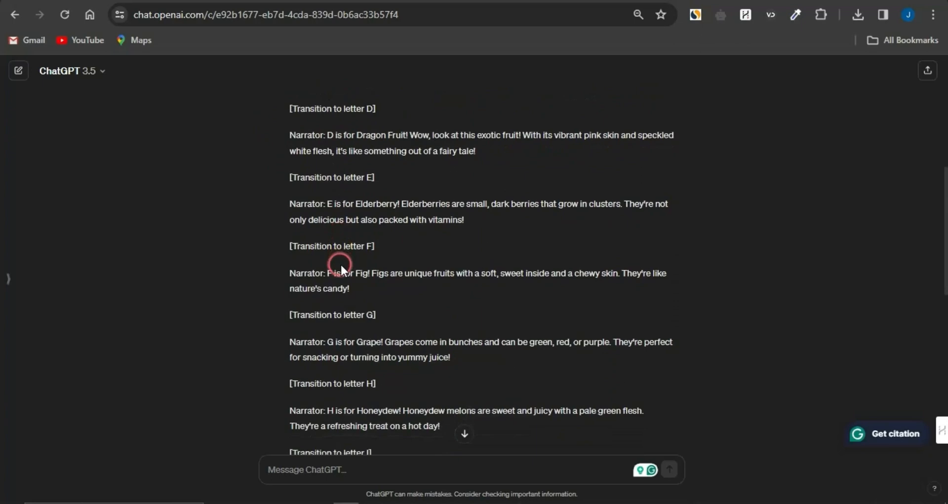
Read through the generated alphabet-in-fruits narration script in the ChatGPT conversation.
scroll(340, 263, "down", 2)
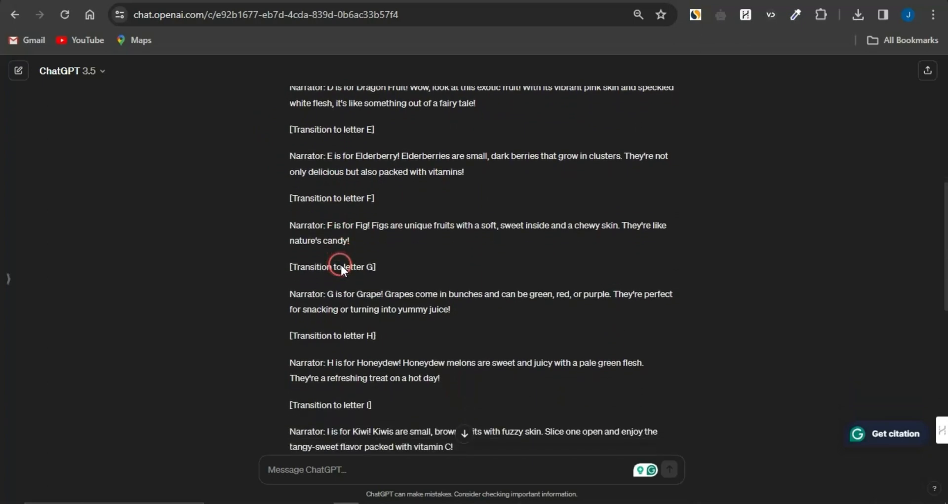
scroll(341, 266, "up", 5)
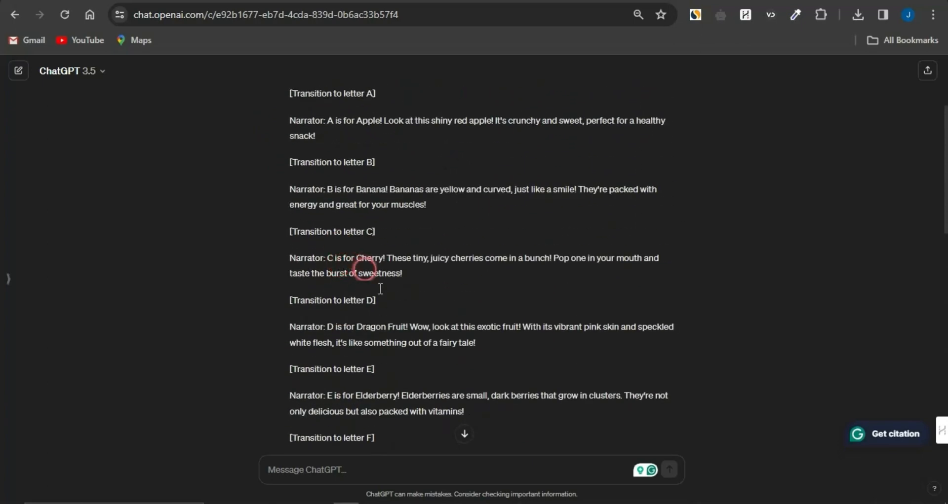
scroll(440, 161, "down", 12)
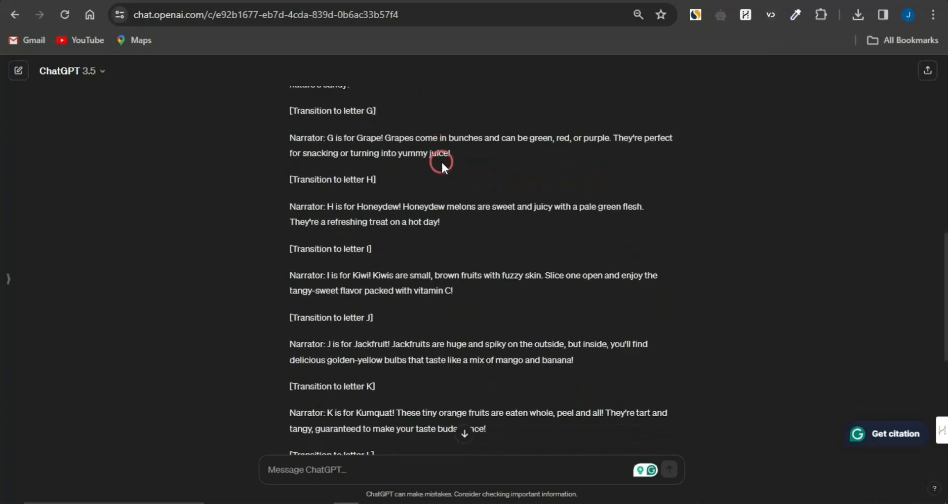
scroll(434, 380, "down", 3)
scroll(434, 381, "up", 15)
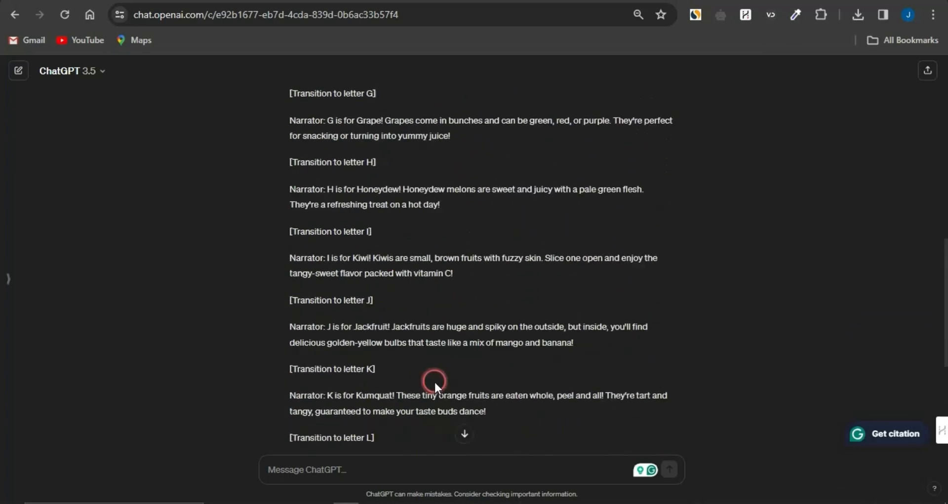
scroll(434, 380, "up", 3)
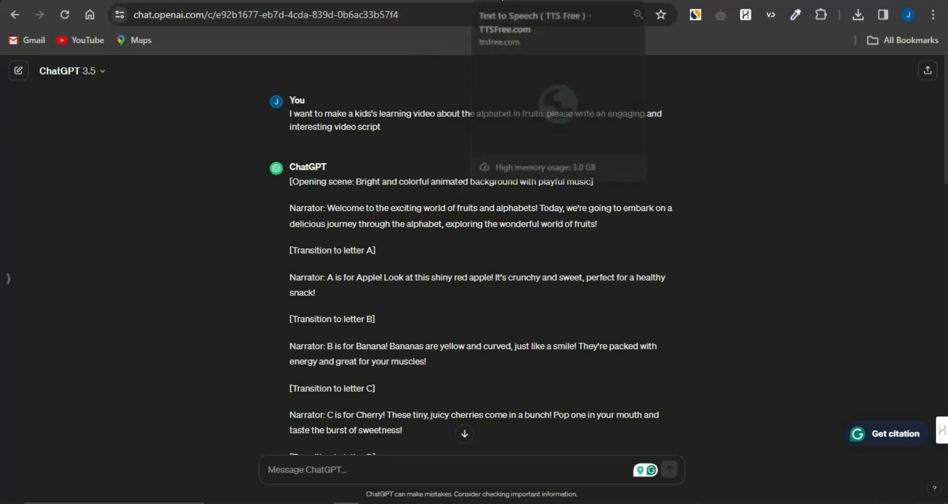
Switch to TTSFree.com, look over its English (United States) voices, and paste the fruit narration script for conversion.
left_click(501, 1)
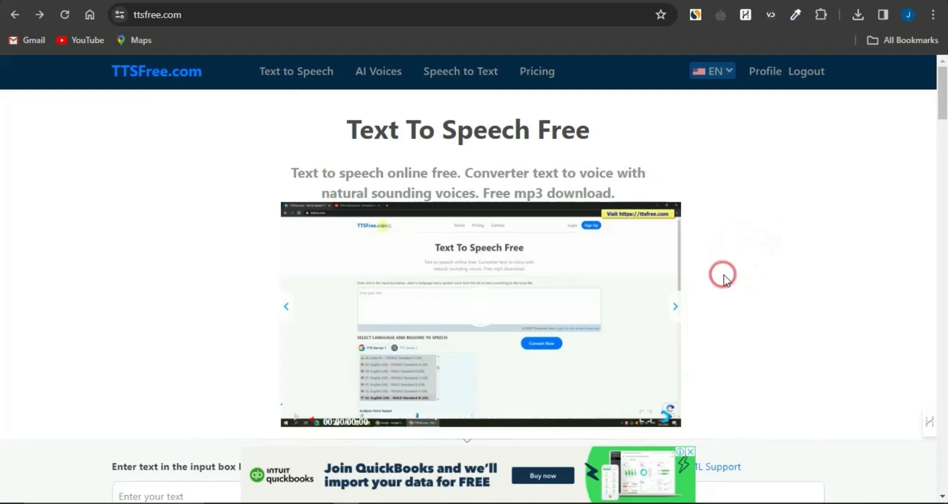
scroll(723, 275, "down", 5)
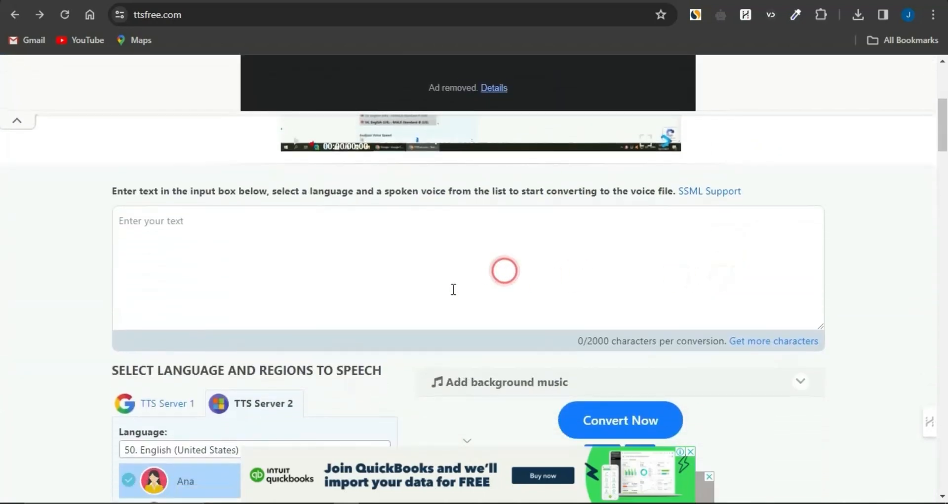
scroll(290, 418, "down", 5)
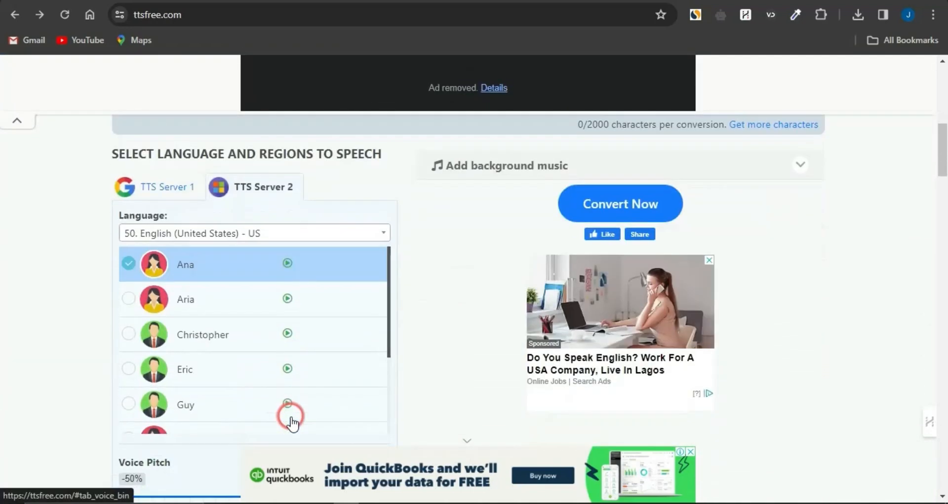
scroll(164, 362, "down", 3)
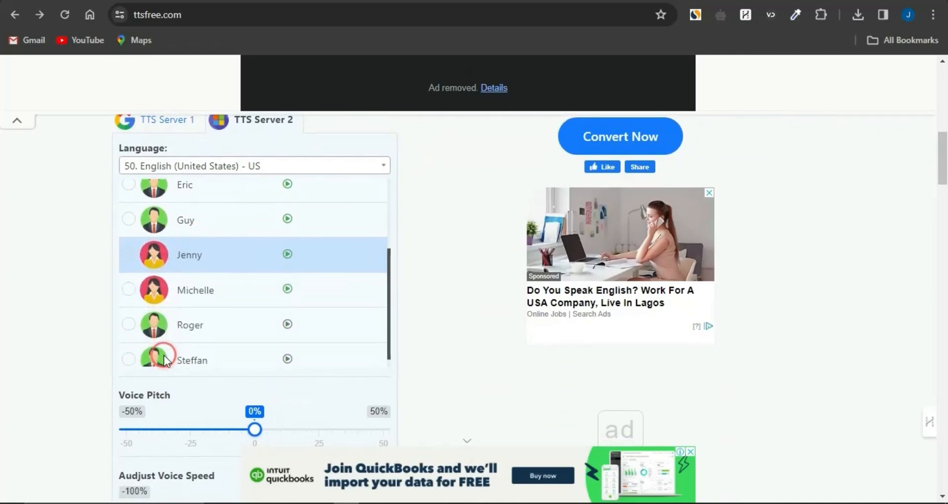
scroll(298, 271, "up", 3)
scroll(495, 212, "up", 1)
scroll(496, 213, "up", 5)
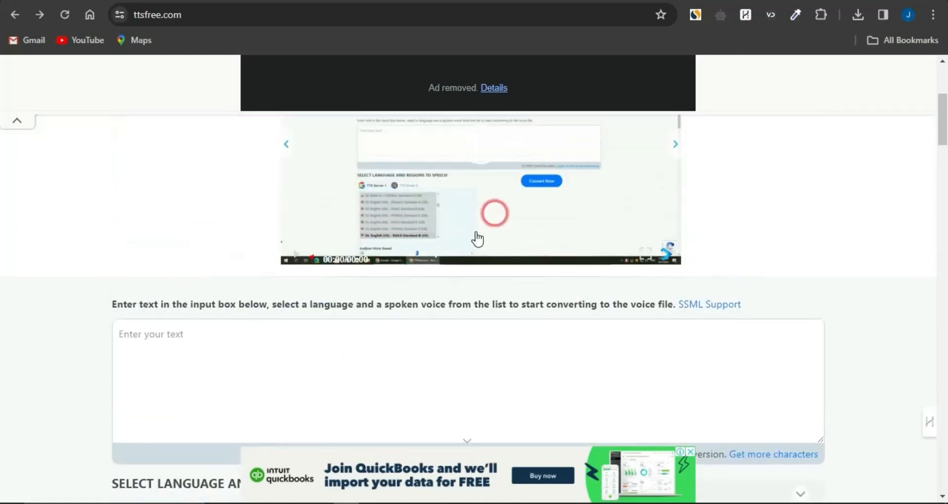
left_click(197, 275)
key("ctrl+v")
Set the voice pitch to 35% and the voice speed to -10%.
scroll(91, 353, "down", 4)
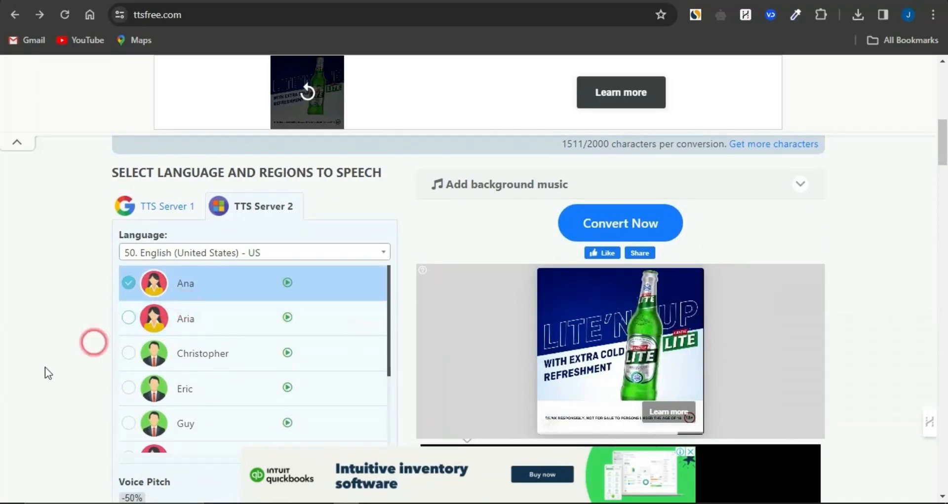
scroll(45, 367, "down", 5)
left_click_drag(254, 250, 345, 257)
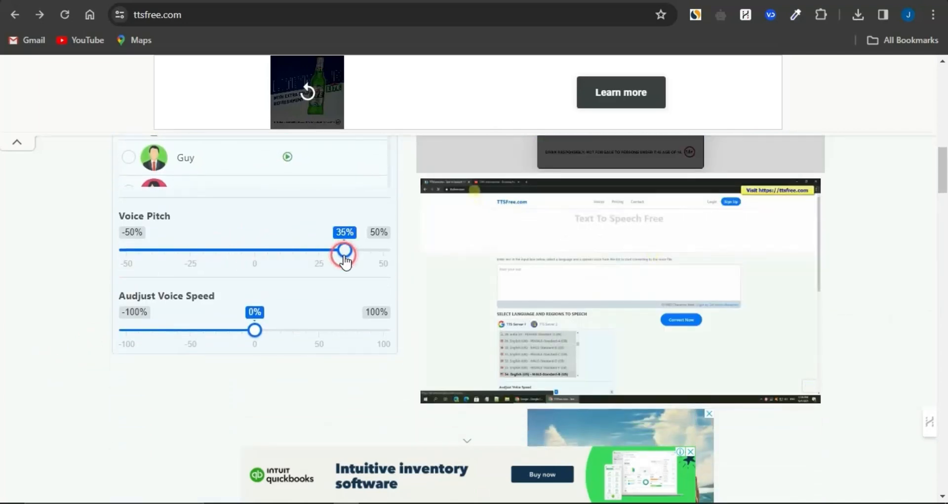
left_click_drag(254, 330, 241, 331)
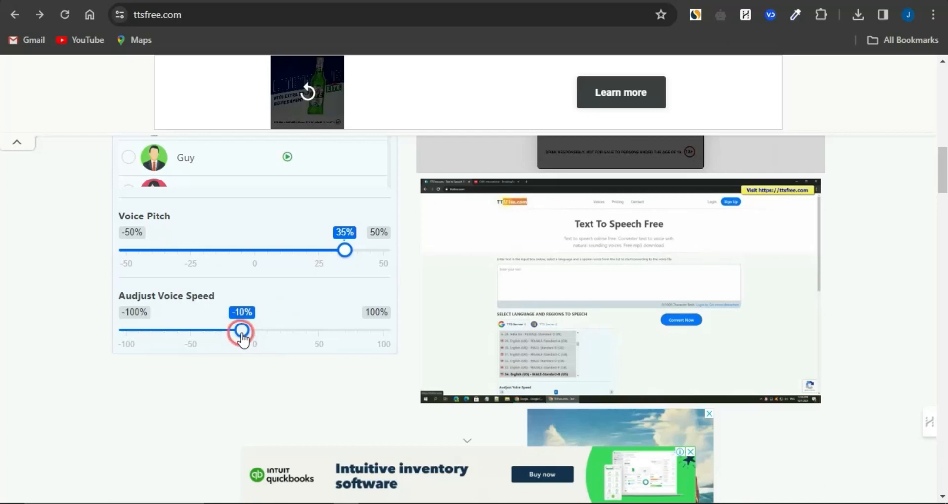
Convert the script to speech with the Ana voice and download the MP3, dismissing the Grammarly ad.
scroll(345, 390, "up", 4)
scroll(345, 390, "up", 3)
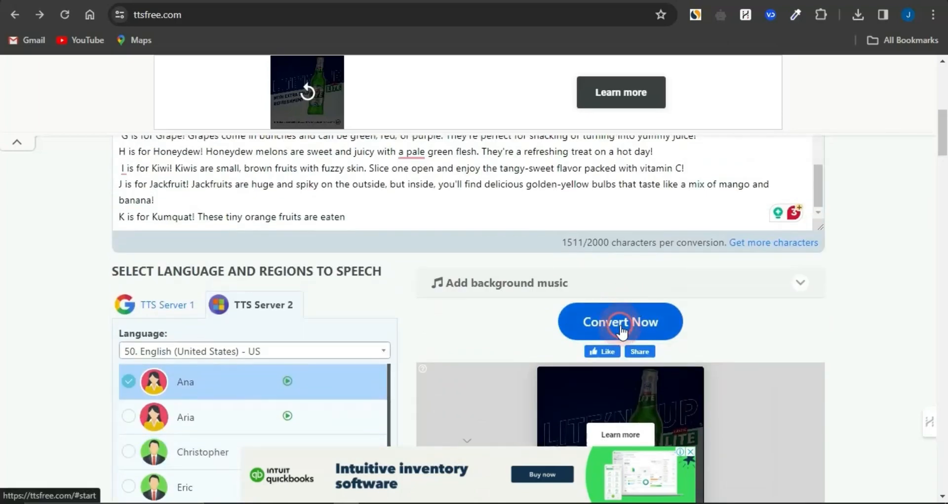
left_click(617, 323)
left_click(564, 341)
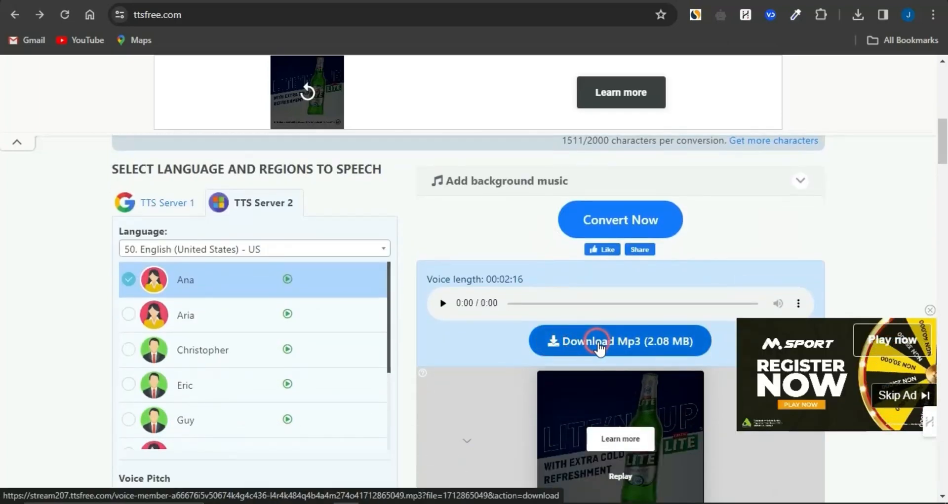
left_click(598, 346)
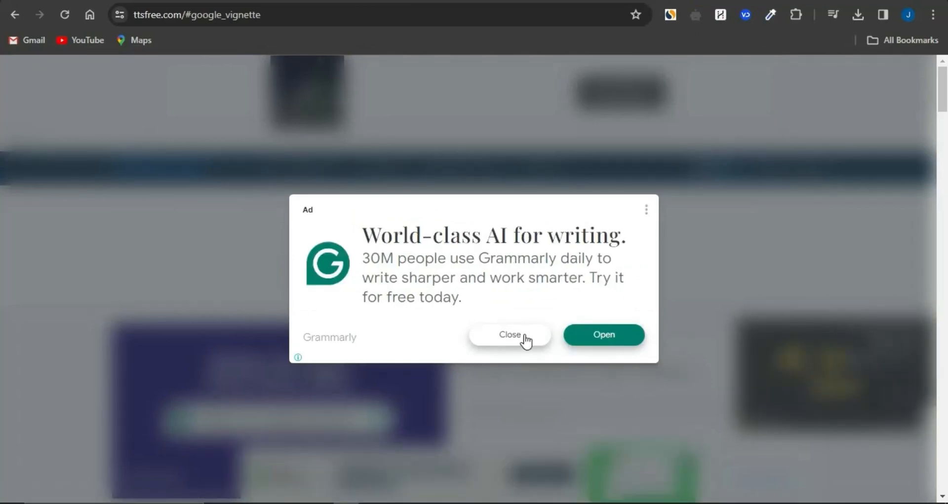
left_click(543, 339)
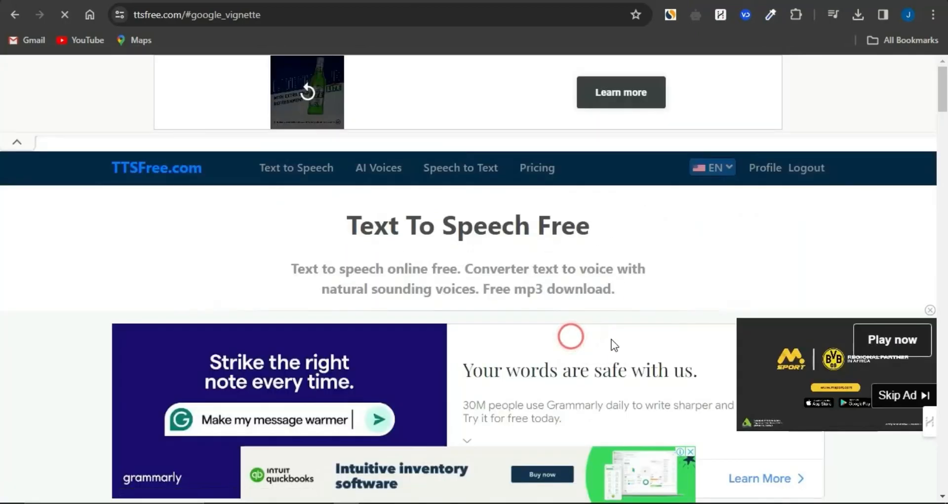
left_click(651, 308)
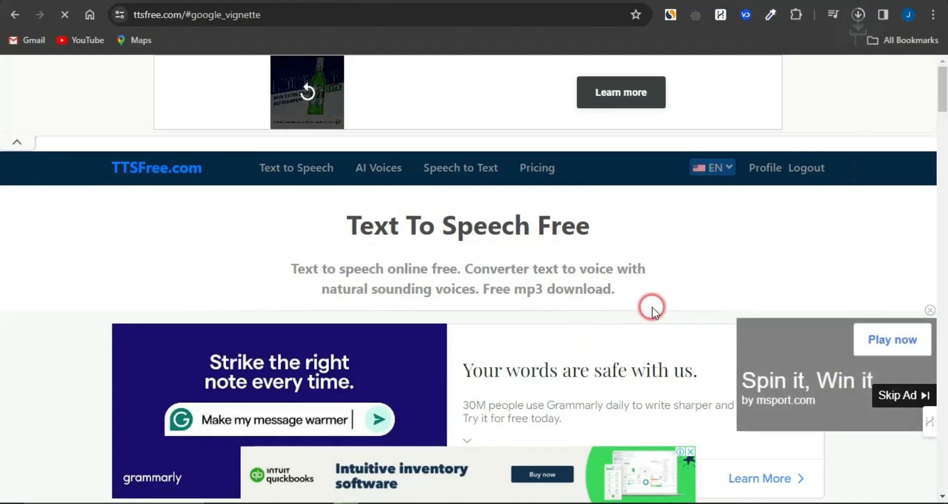
left_click(578, 132)
Switch to the Google results for "adobe express" and look through them.
left_click(554, 1)
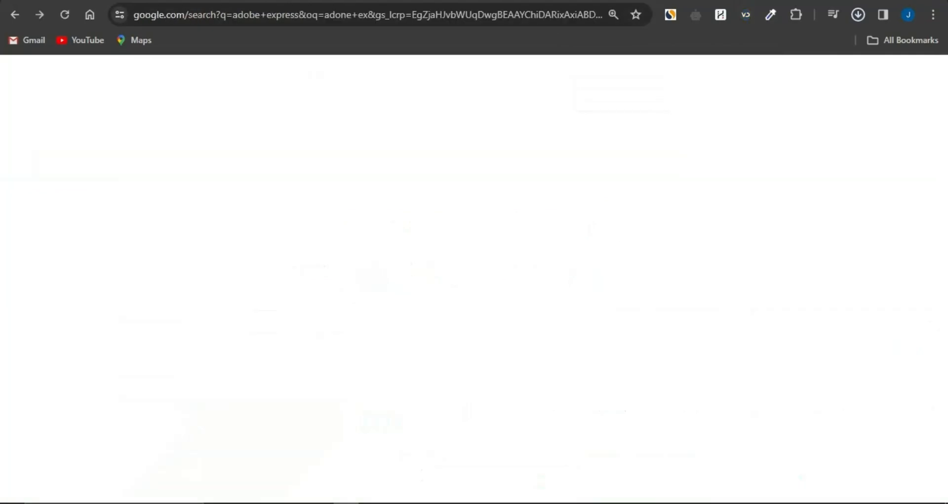
scroll(484, 294, "down", 5)
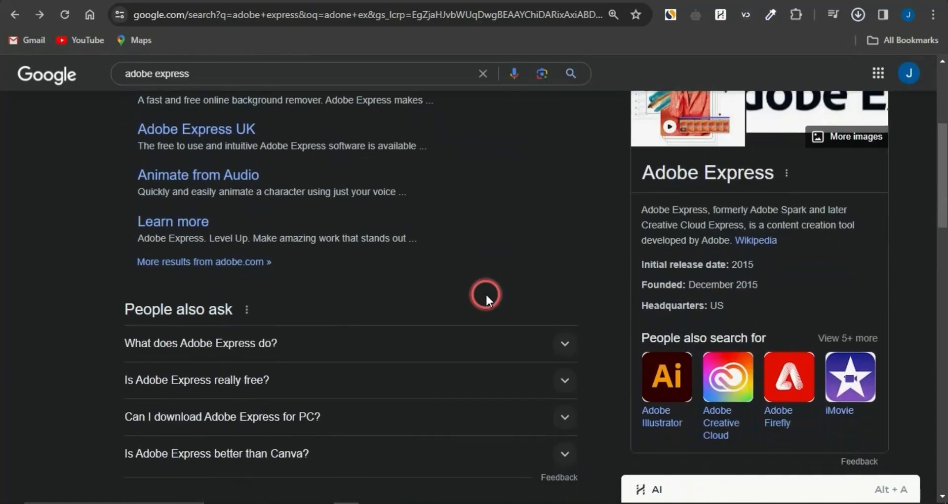
scroll(485, 299, "down", 7)
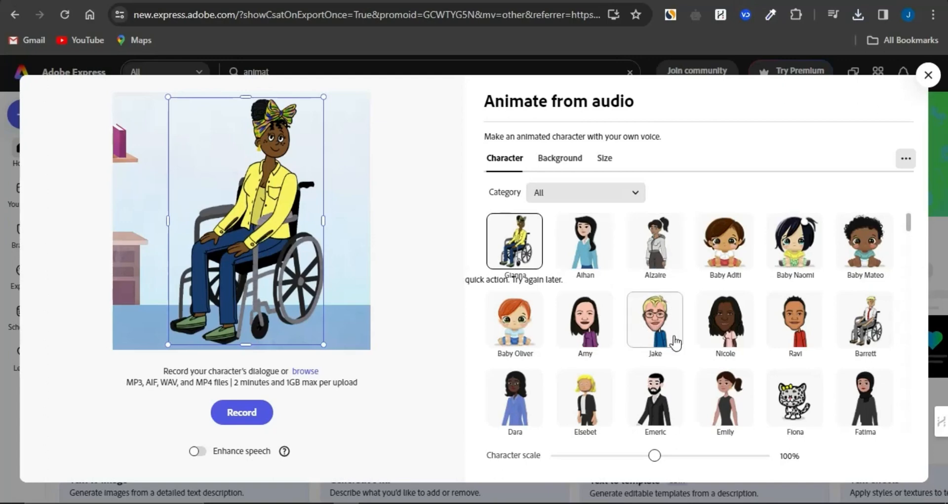
Choose the Summersett character for the Animate from audio project in Adobe Express.
scroll(674, 342, "down", 1)
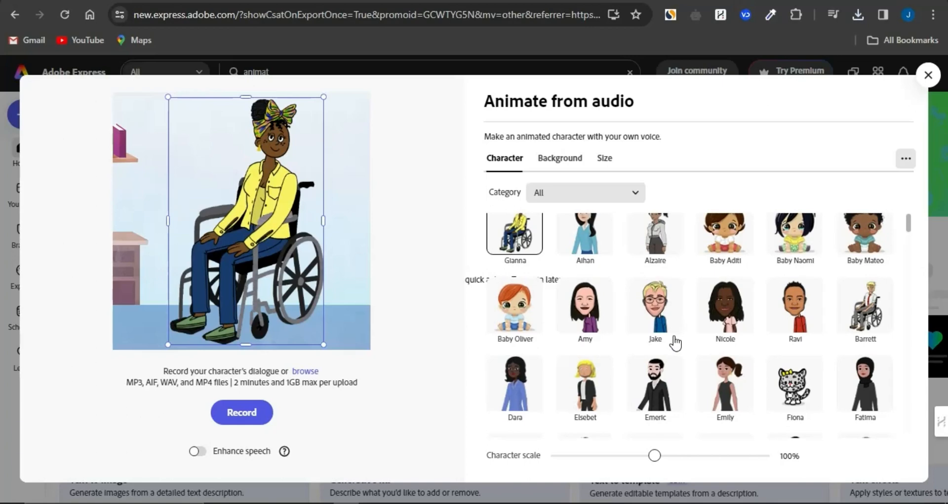
scroll(675, 342, "down", 2)
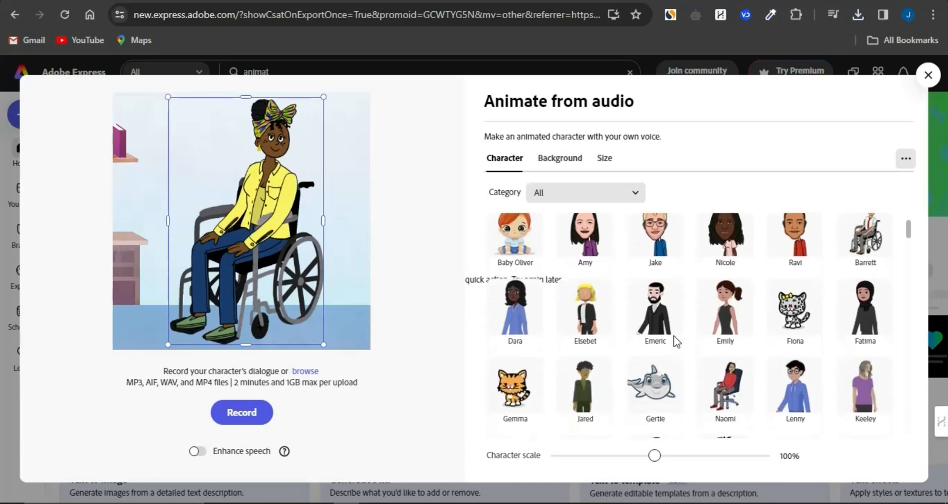
scroll(675, 342, "down", 1)
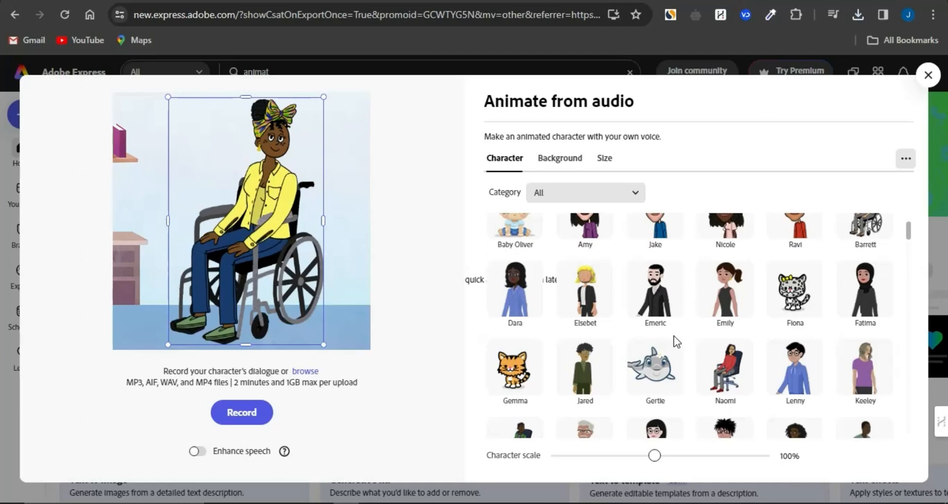
scroll(673, 336, "down", 6)
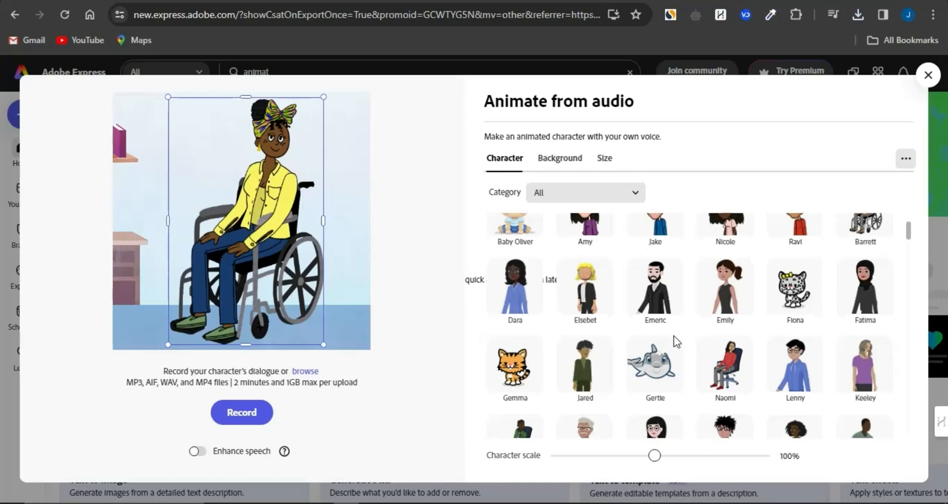
left_click(787, 289)
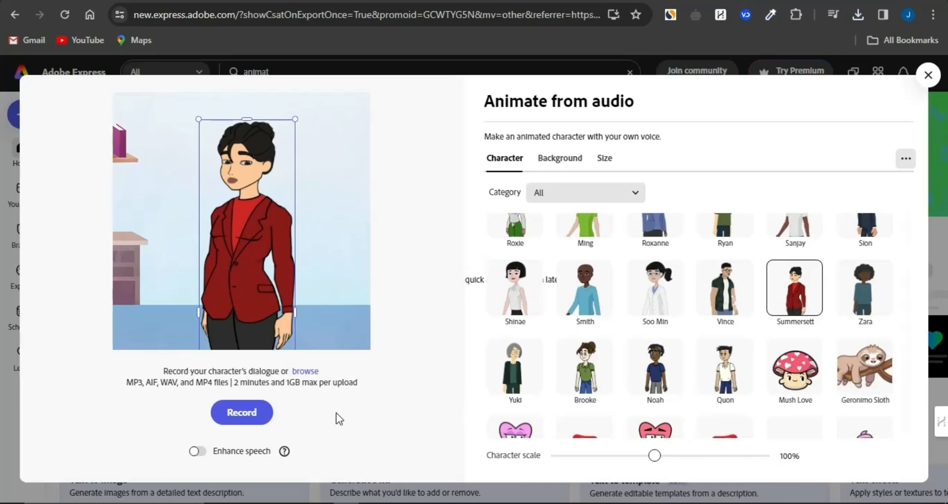
Give the character a green custom color background.
left_click(544, 159)
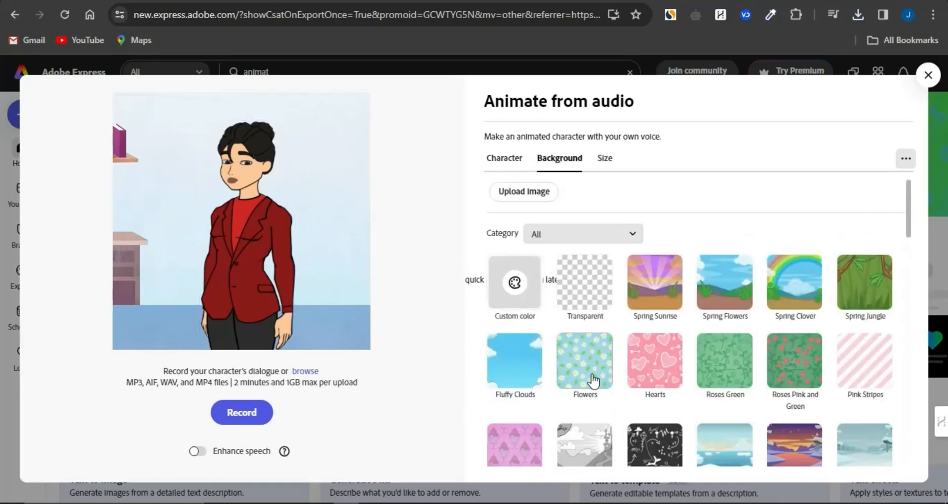
left_click(532, 319)
left_click(827, 494)
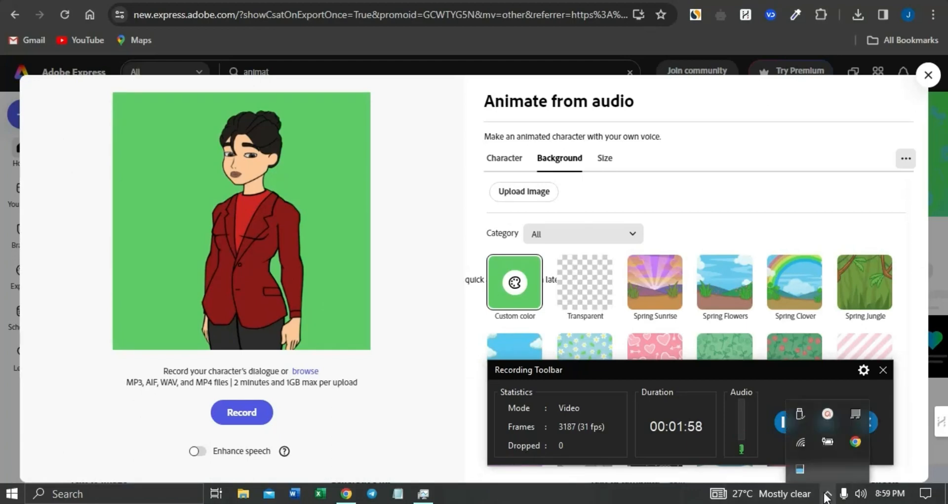
left_click(827, 417)
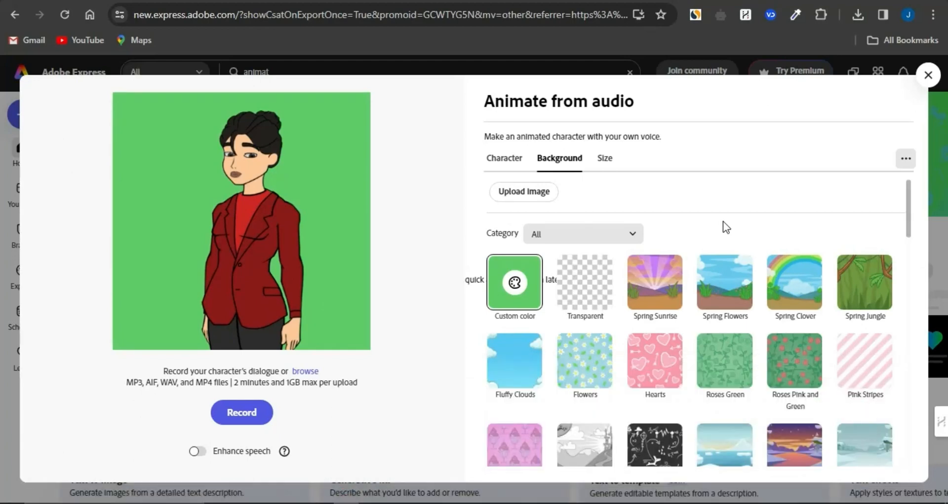
Set the size to Instagram Landscape 1200 x 608, then upload the narration audio with Enhance speech on and preview the animation.
left_click(605, 161)
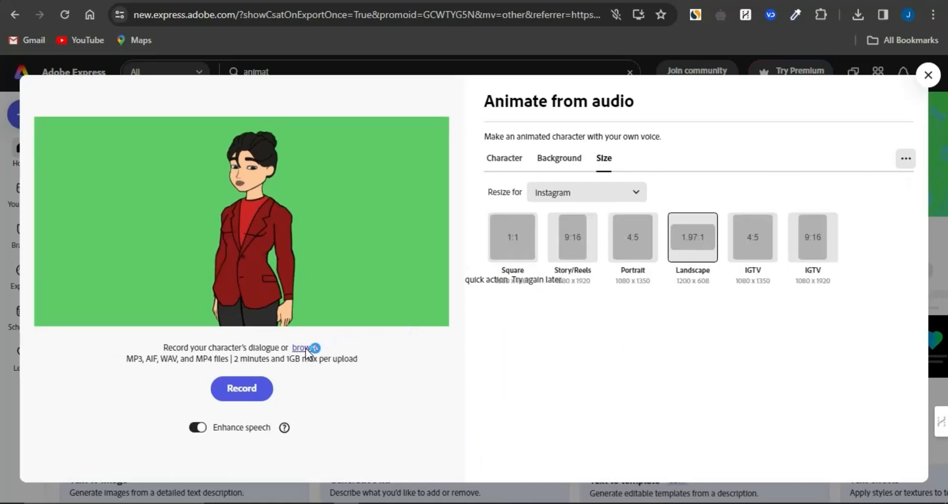
left_click(305, 348)
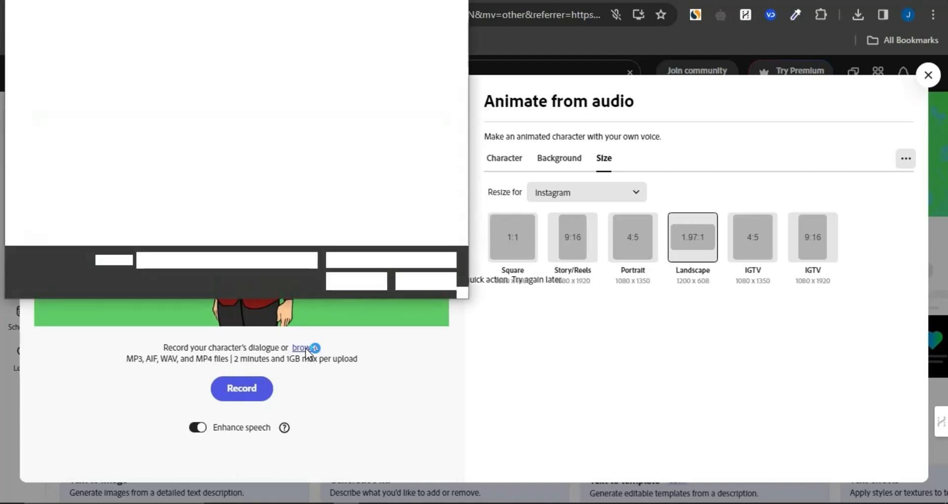
left_click(81, 144)
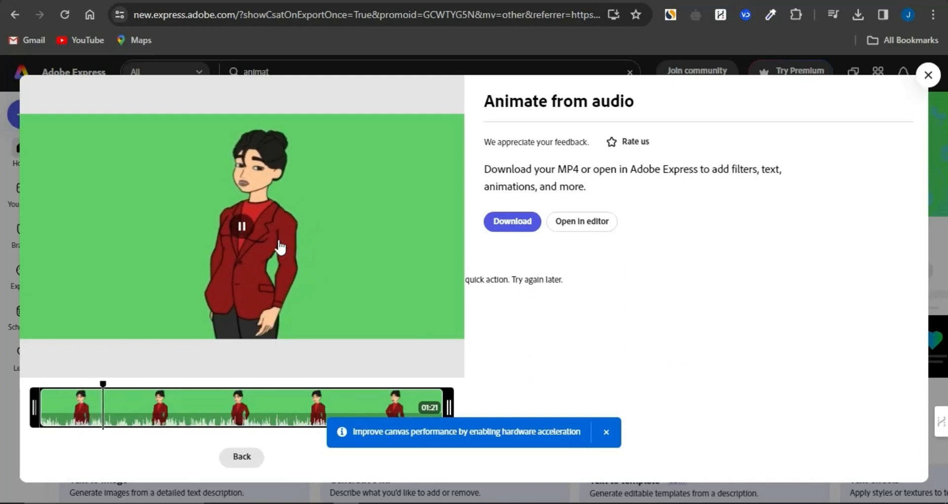
left_click(242, 232)
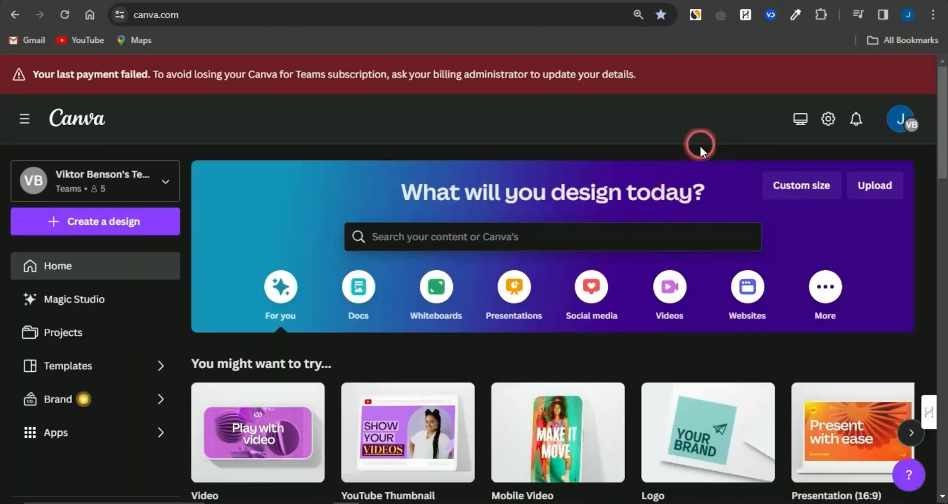
In Canva, create a blank 1920 × 1080 px video design.
left_click(682, 294)
scroll(418, 389, "down", 1)
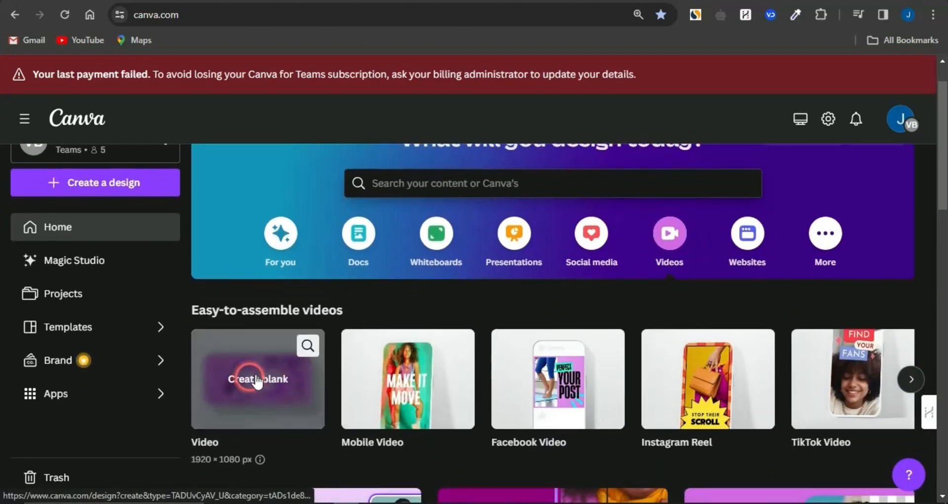
left_click(257, 382)
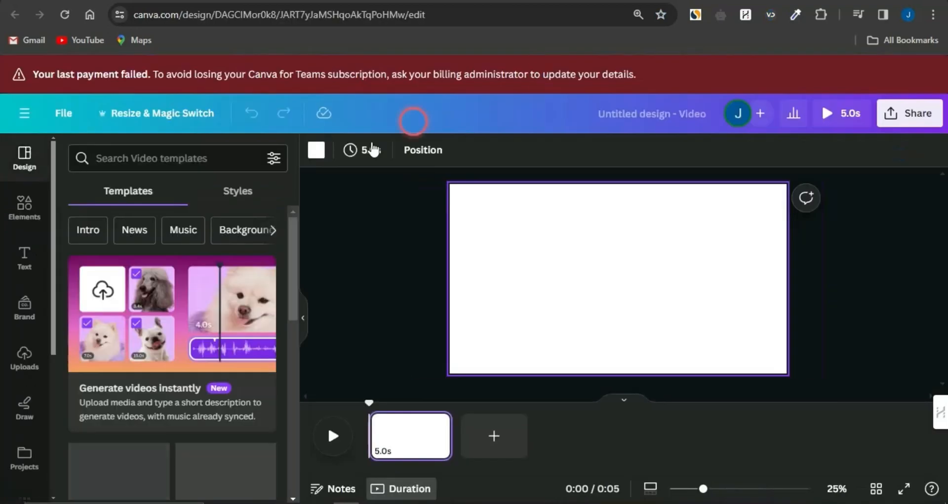
Find a cartoon background among the elements and fill the page with the forest and mountain scene.
left_click(22, 204)
left_click(133, 158)
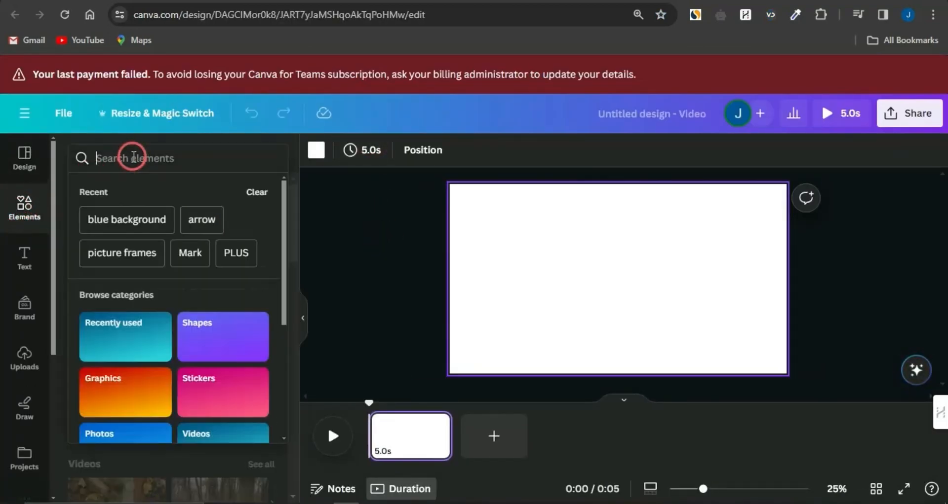
type("animated b")
left_click(159, 216)
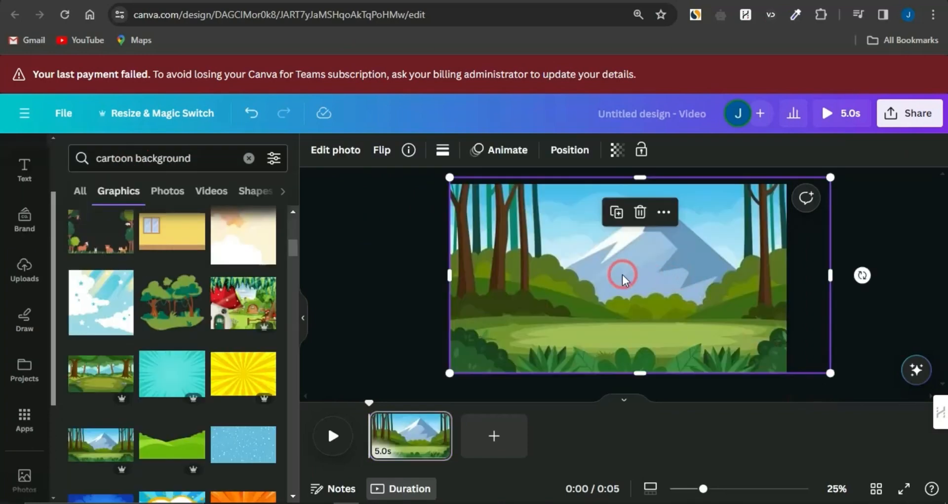
left_click_drag(619, 271, 616, 275)
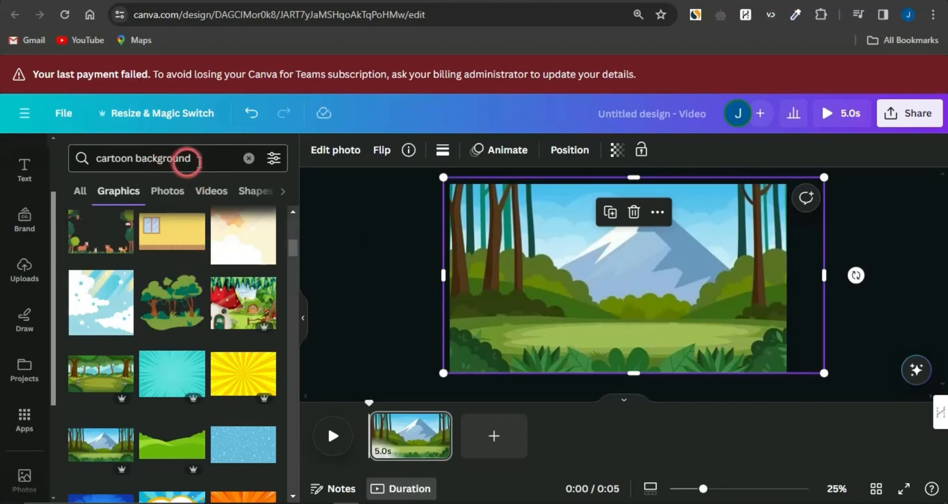
Search for "animated tree" and place the round-leaved green tree, reduced in size, in the scene's lower right corner.
left_click(190, 161)
left_click_drag(190, 161, 77, 158)
type("anima")
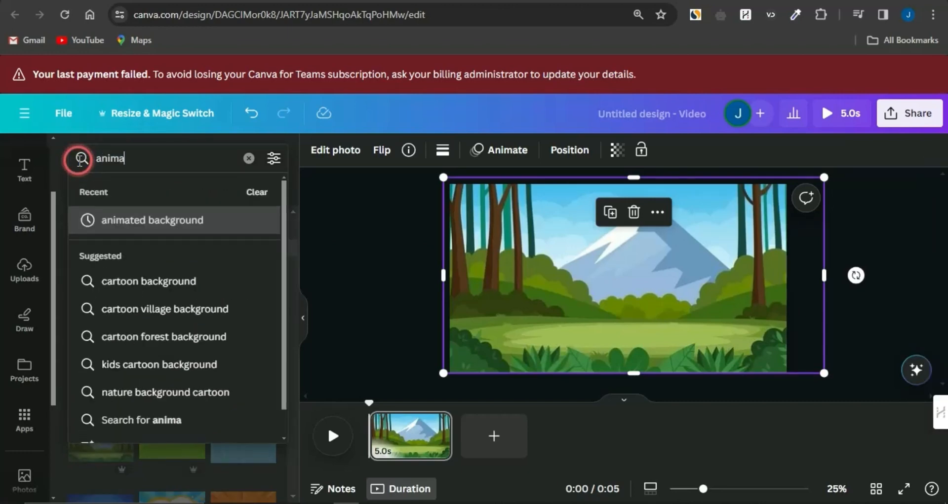
type("ted tree")
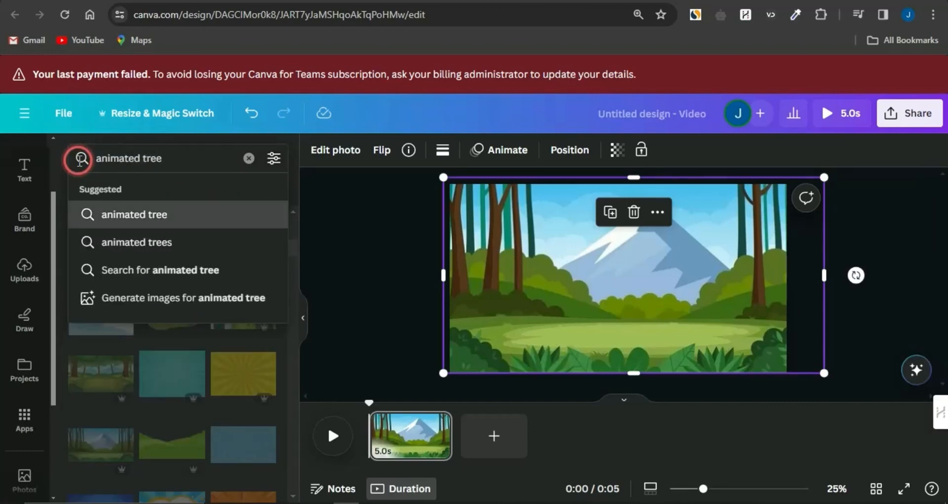
left_click(80, 159)
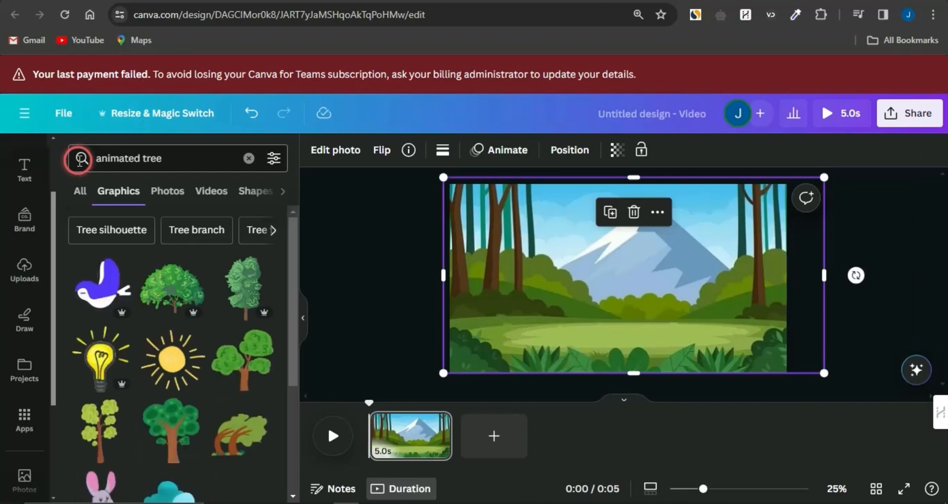
left_click_drag(240, 368, 771, 362)
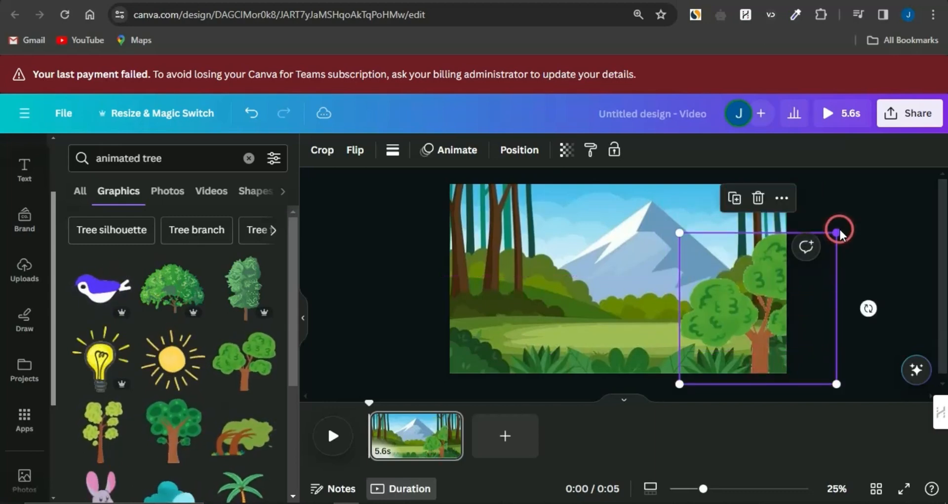
left_click_drag(839, 232, 819, 279)
left_click(816, 291)
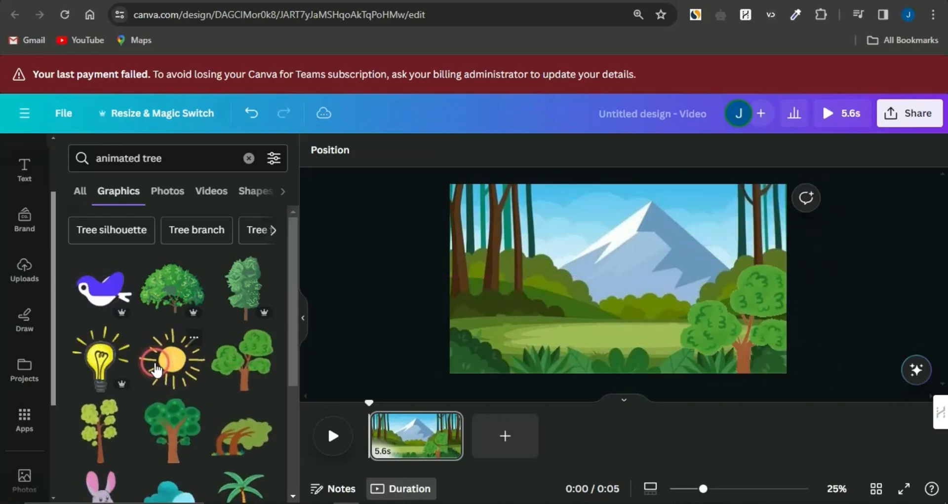
Add the animated yellow sun to the sky beside the mountain peak and shrink it.
left_click_drag(156, 370, 589, 208)
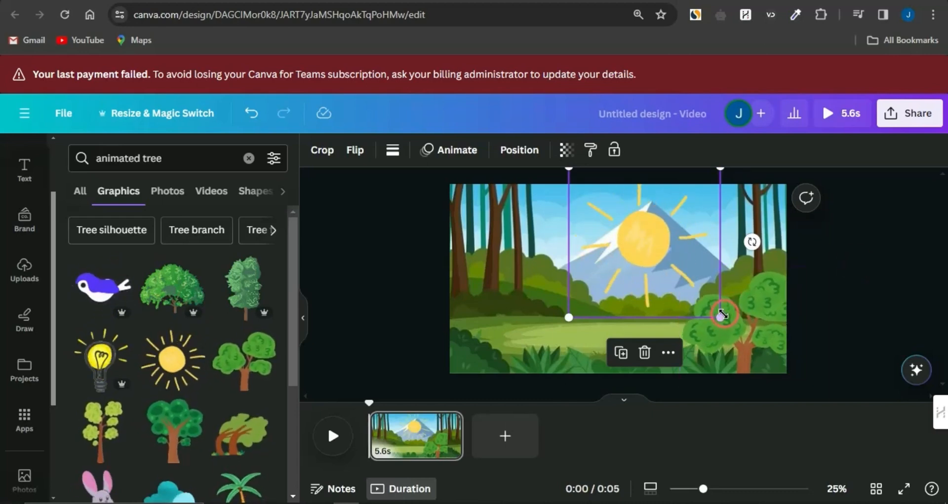
left_click_drag(721, 315, 635, 263)
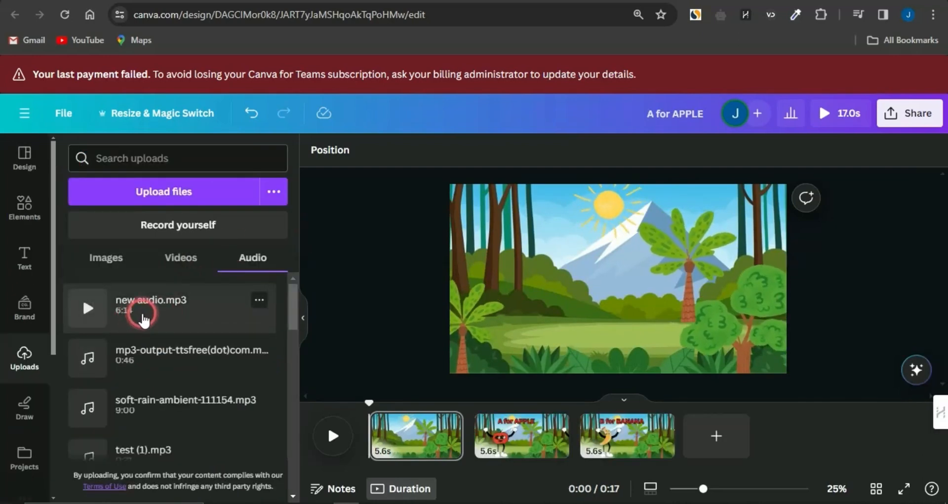
Add the uploaded new audio.mp3 to the start of the video timeline.
left_click_drag(144, 321, 364, 450)
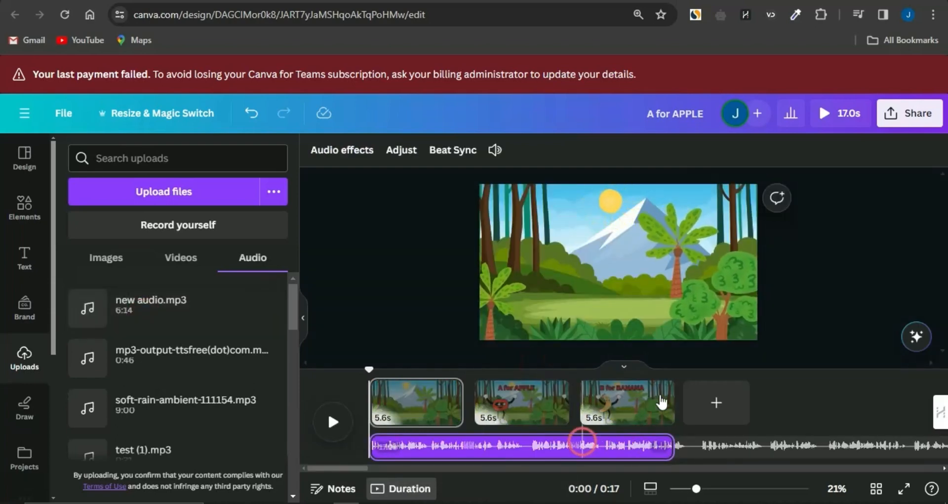
Search for "animated apple" and add the orange-red apple with a face, shrunk and placed just left of the scene's centre.
left_click(92, 161)
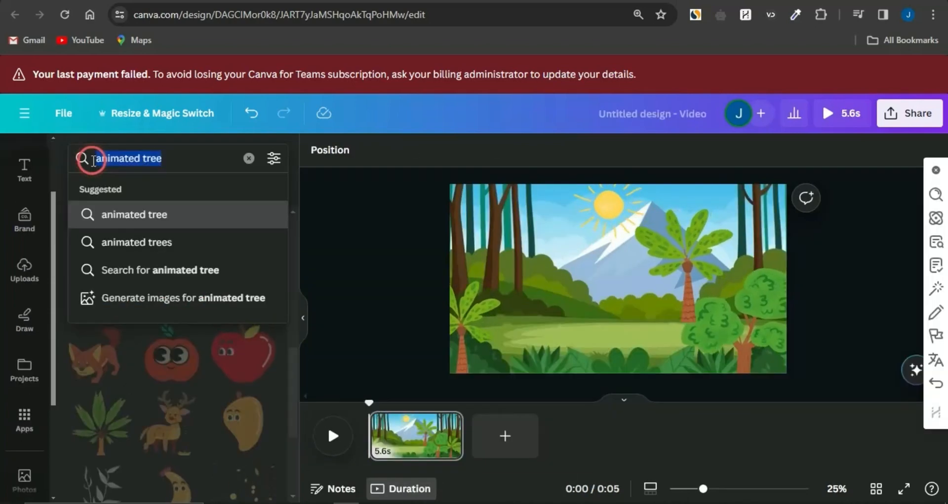
key("BackSpace")
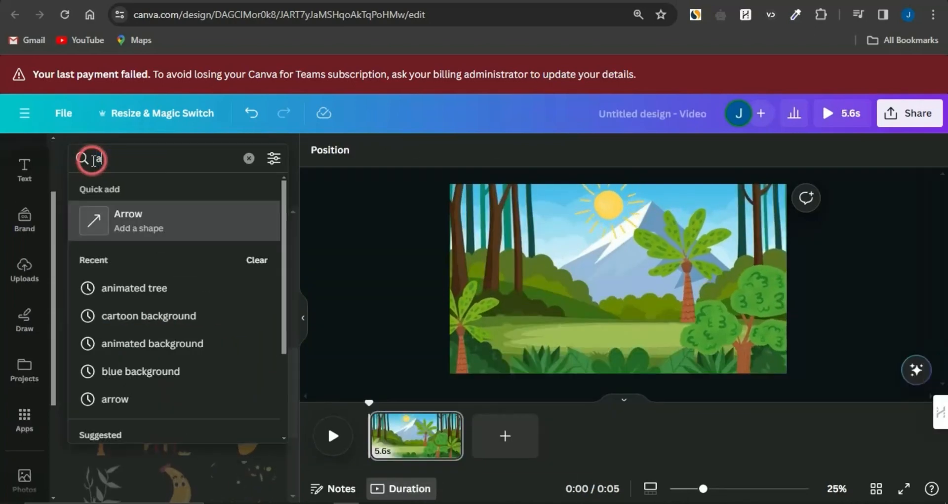
type("appl")
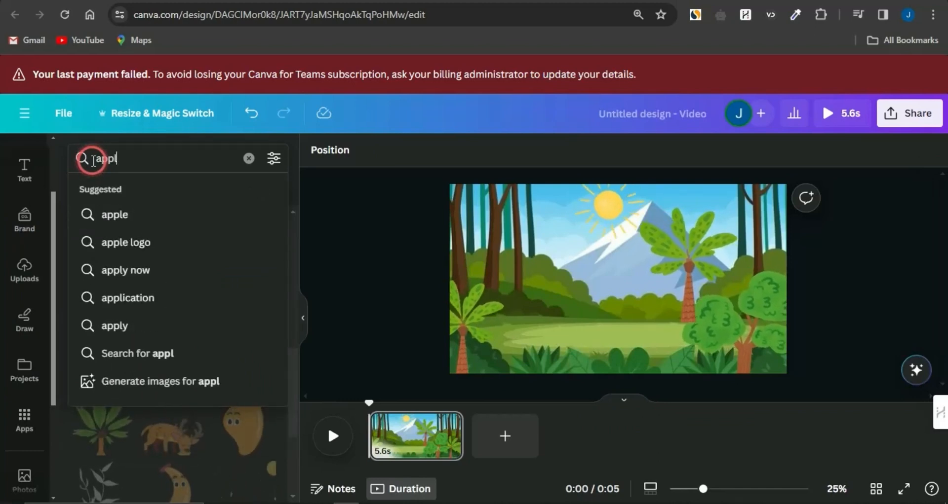
left_click(99, 215)
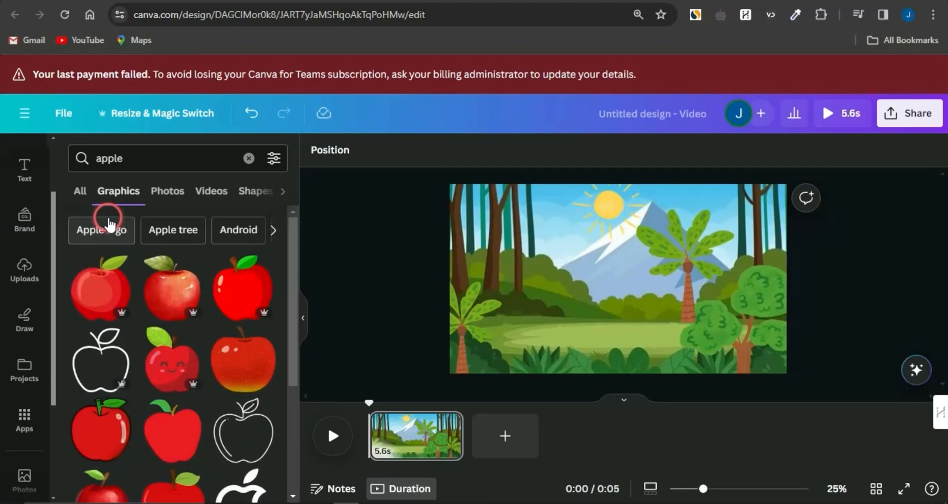
left_click(142, 159)
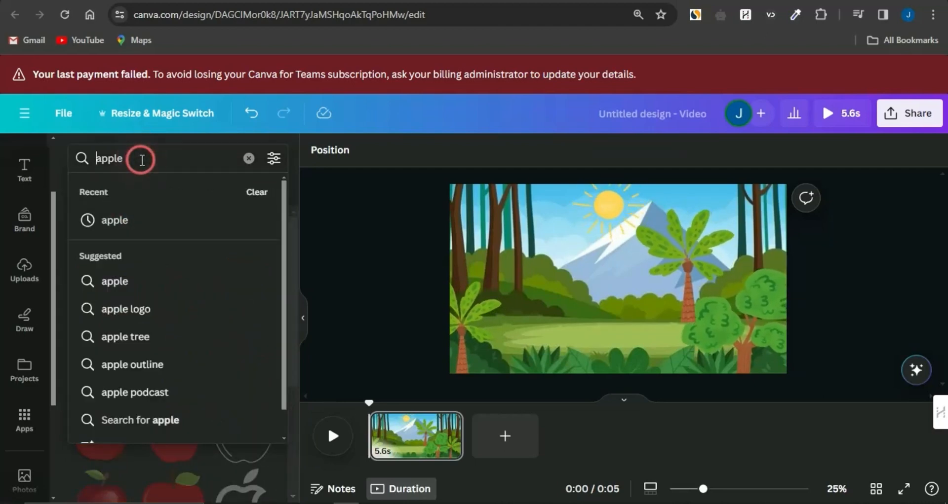
type("an")
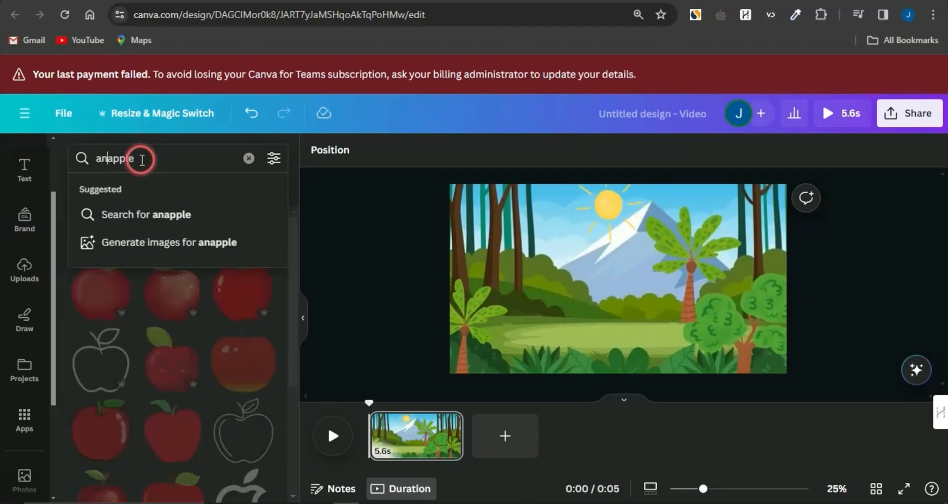
type("imate")
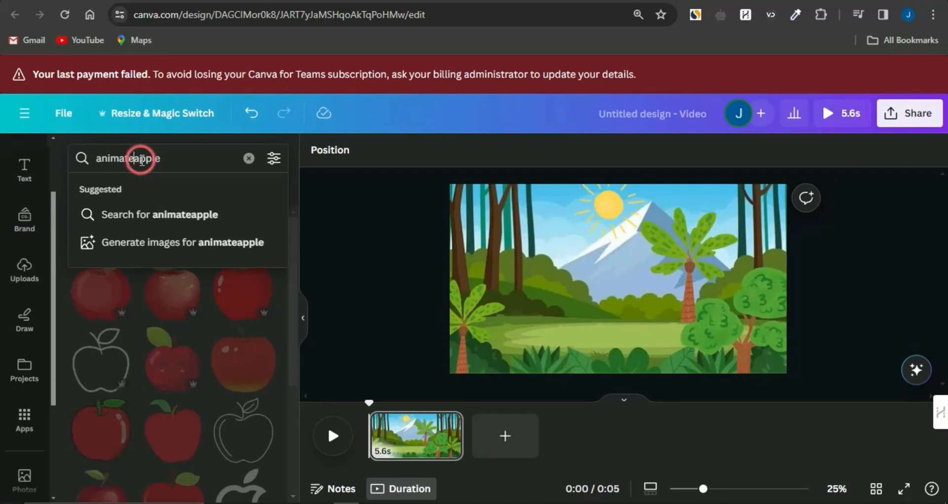
type("d")
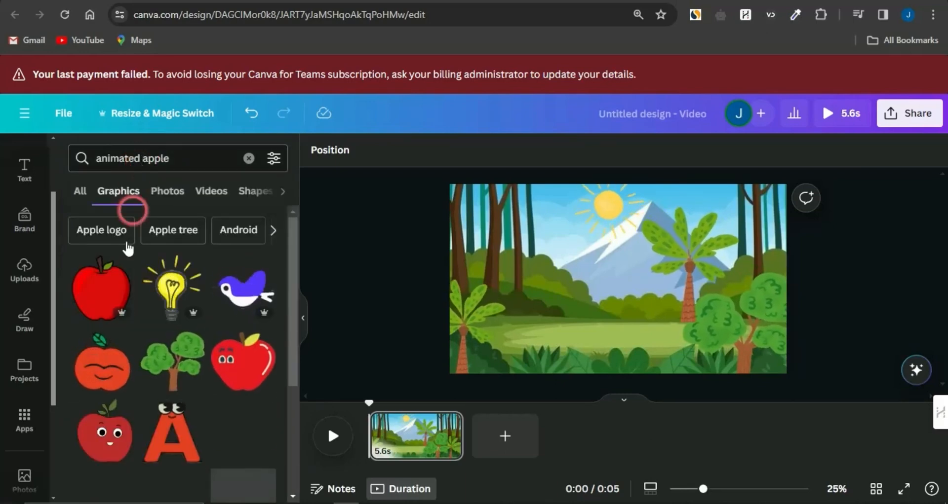
left_click(105, 365)
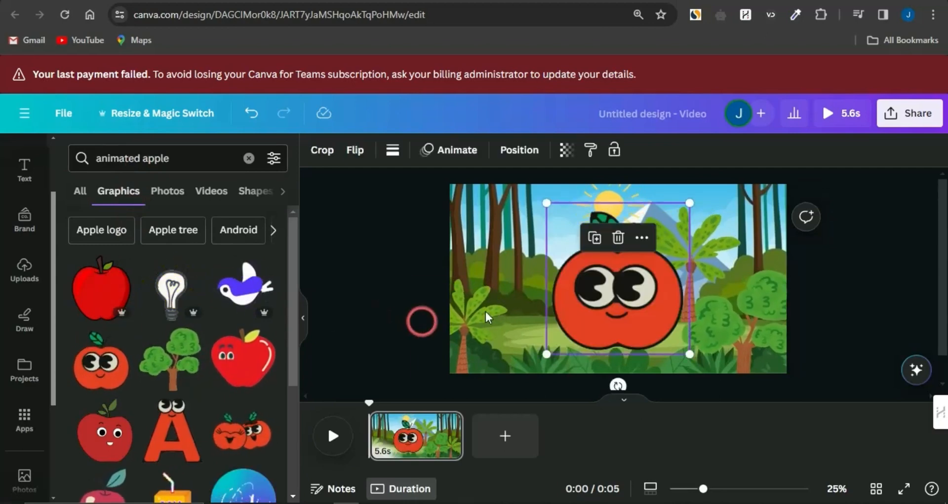
left_click_drag(689, 354, 581, 309)
left_click(582, 312)
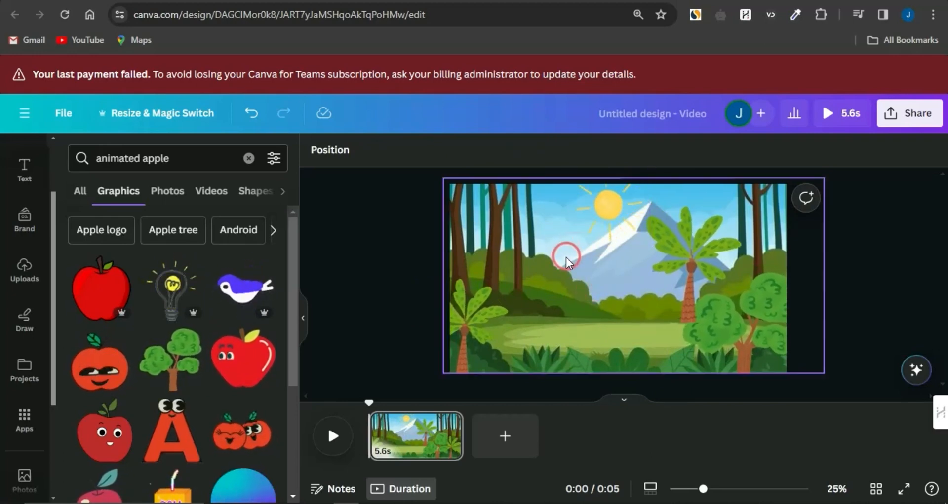
Search for "hands and legs" and fit the black legs with white shoes, slightly reduced, under the apple.
type("hands a")
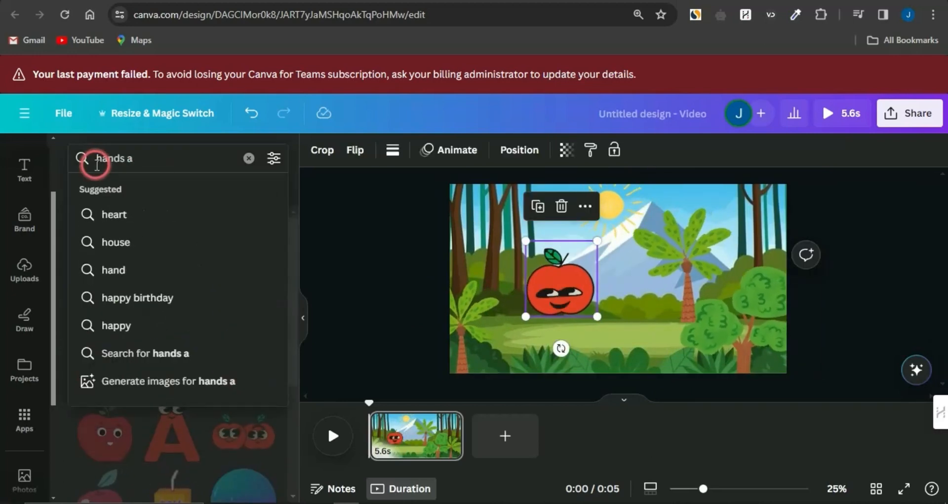
type("nd legs")
key("Return")
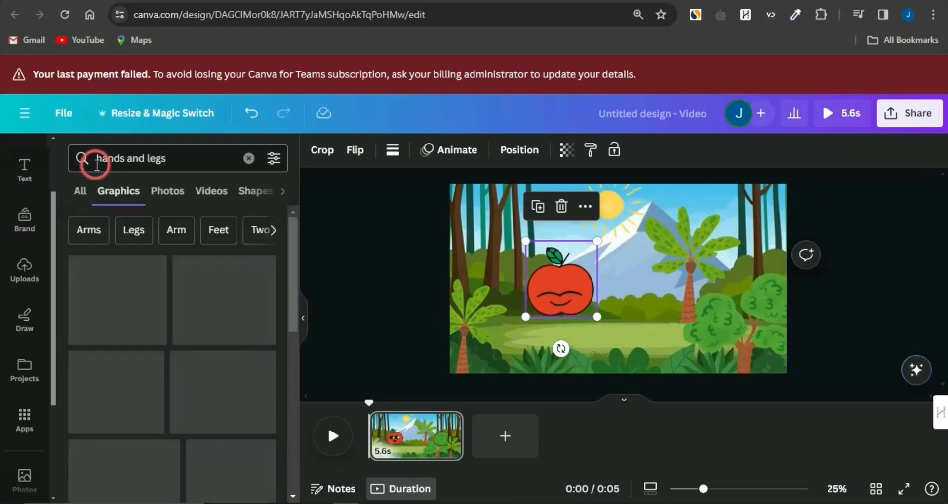
left_click(101, 276)
left_click_drag(568, 311, 565, 343)
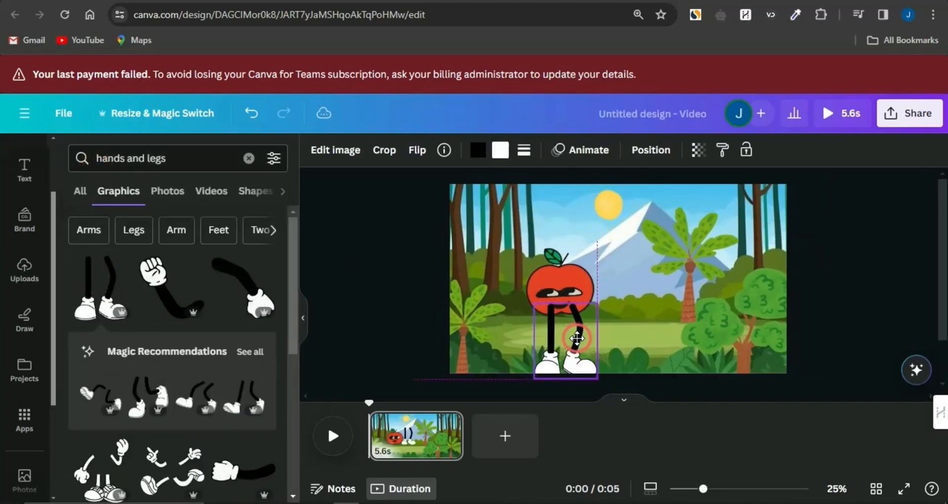
left_click_drag(595, 377, 577, 372)
Give the apple character two raised black arms with white gloved fists, one attached on each side.
left_click(245, 323)
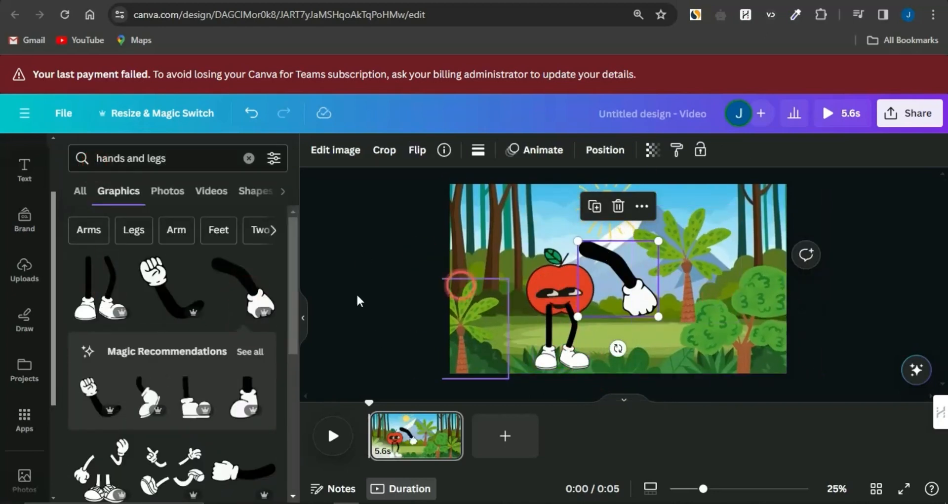
scroll(173, 412, "down", 3)
scroll(174, 412, "down", 4)
scroll(173, 412, "up", 2)
left_click_drag(627, 279, 627, 310)
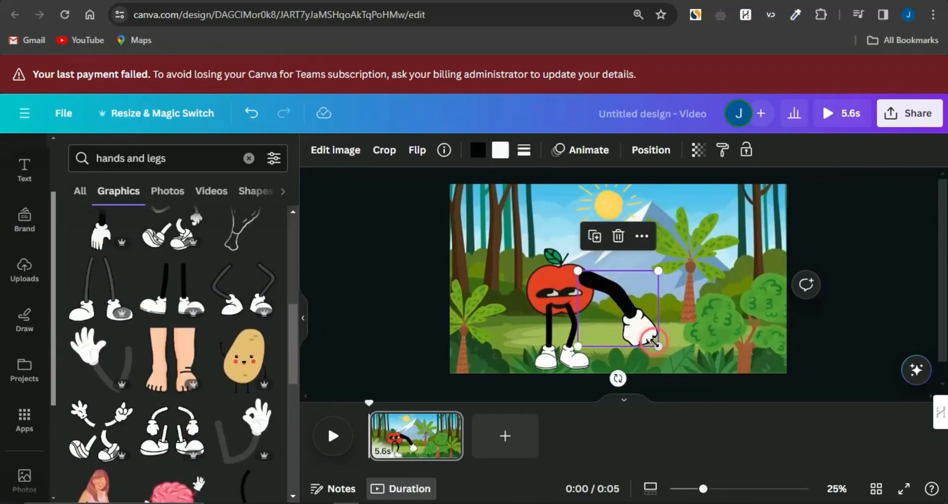
left_click_drag(656, 345, 604, 332)
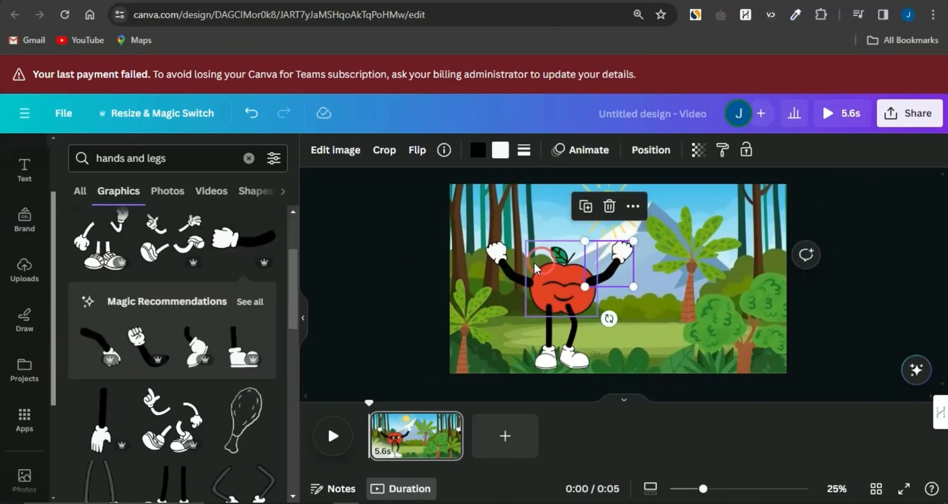
left_click_drag(519, 273, 520, 266)
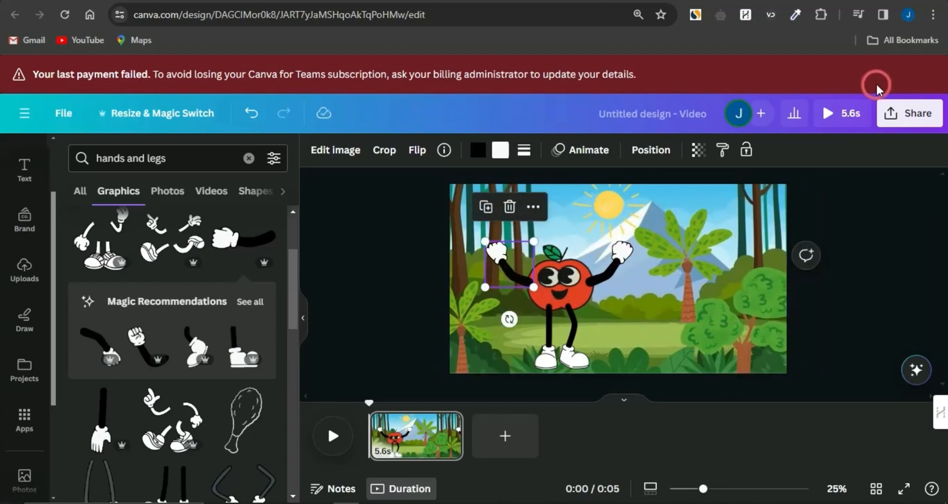
Select both arms and the legs together and move their layers behind the apple.
left_click(614, 263)
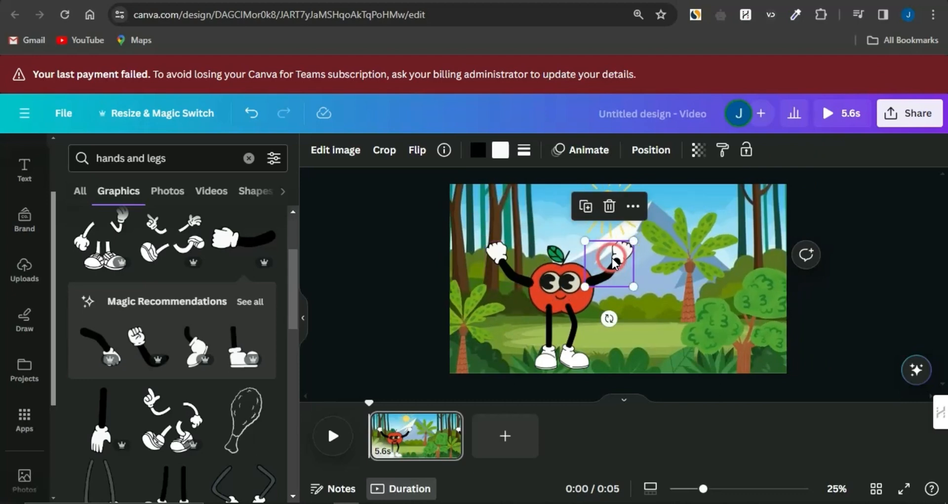
left_click(495, 261, "shift")
left_click(543, 328, "shift")
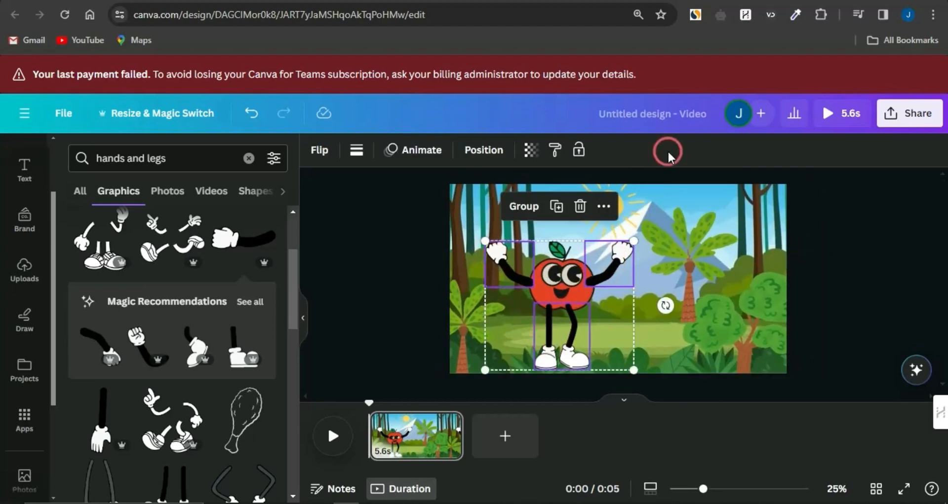
left_click(491, 153)
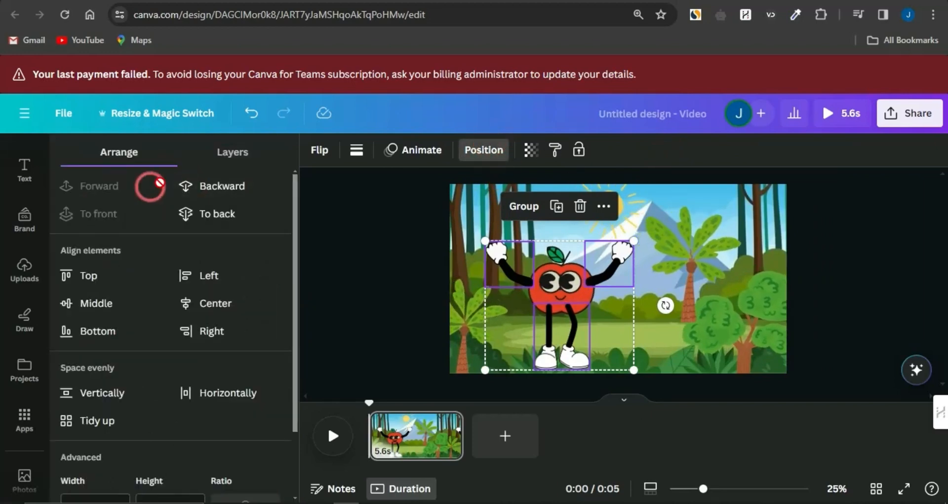
left_click(229, 159)
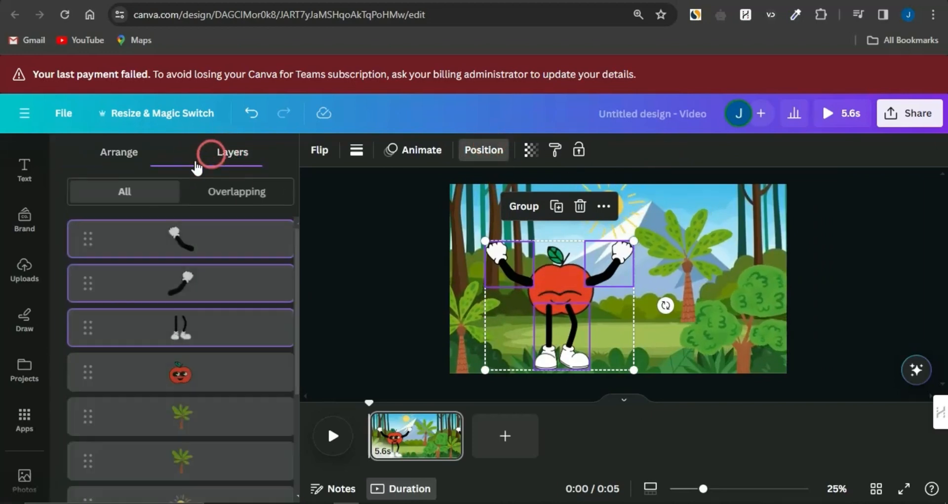
left_click(102, 246)
left_click_drag(85, 243, 89, 398)
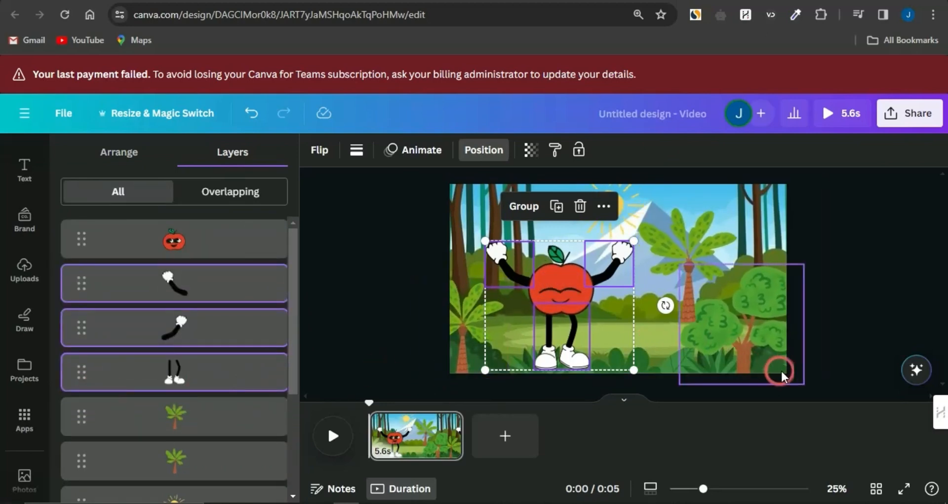
Add the apple to the selected arms and legs and group them into one character.
left_click(576, 289, "shift")
left_click(520, 208)
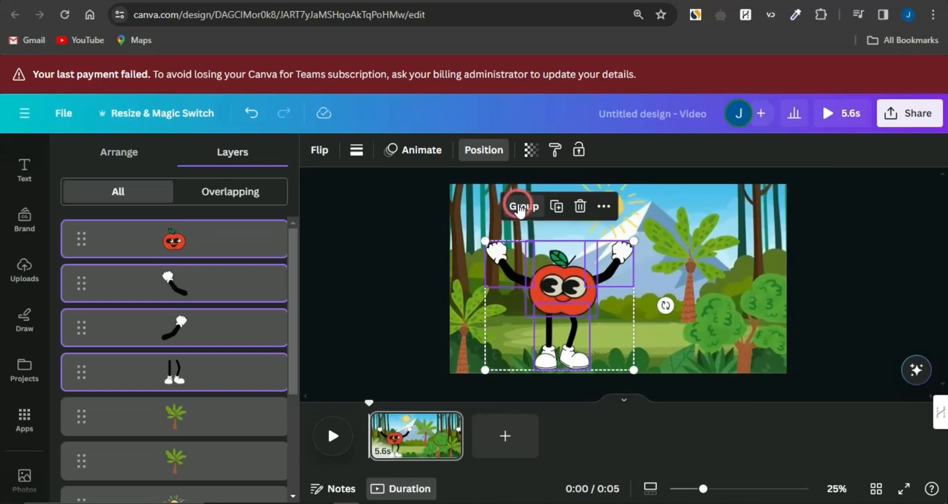
left_click(521, 208)
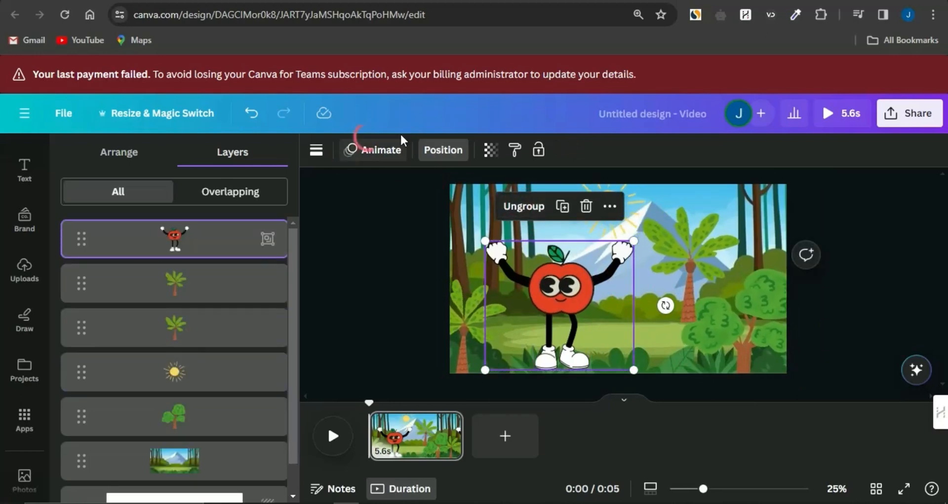
Create a custom animation for the grouped apple character by moving it around in a loop, with the Smooth movement style.
left_click(400, 153)
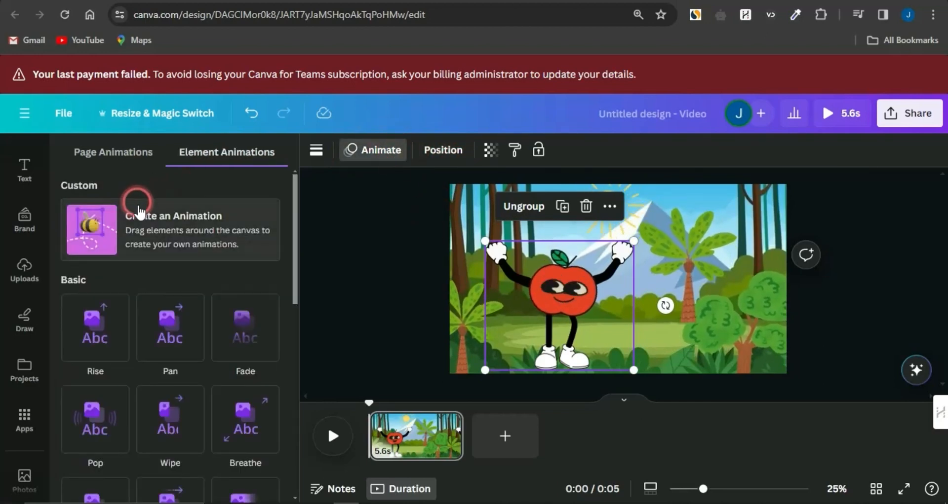
left_click(133, 203)
mouse_move(561, 283)
left_mouse_down()
mouse_move(532, 272)
mouse_move(561, 255)
left_mouse_up()
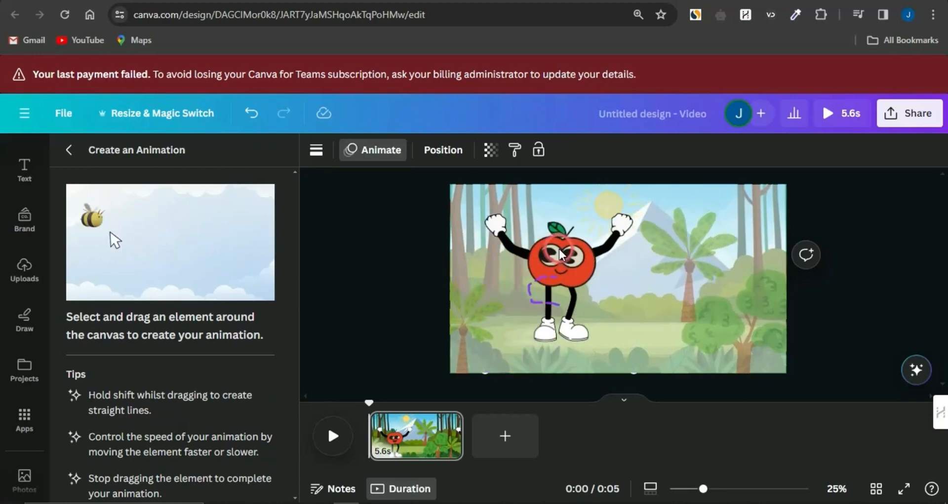
mouse_move(603, 291)
left_mouse_down()
mouse_move(490, 254)
mouse_move(470, 286)
mouse_move(439, 282)
mouse_move(361, 198)
left_mouse_up()
left_click(163, 223)
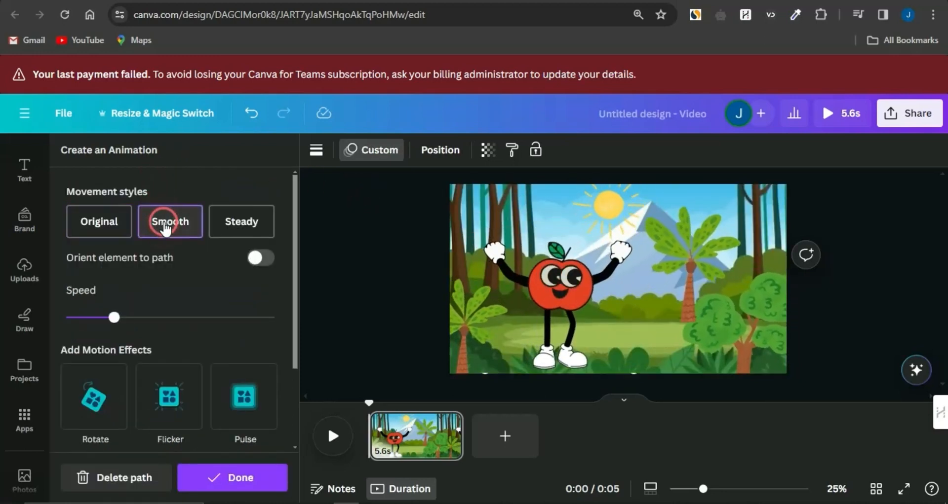
left_click(326, 262)
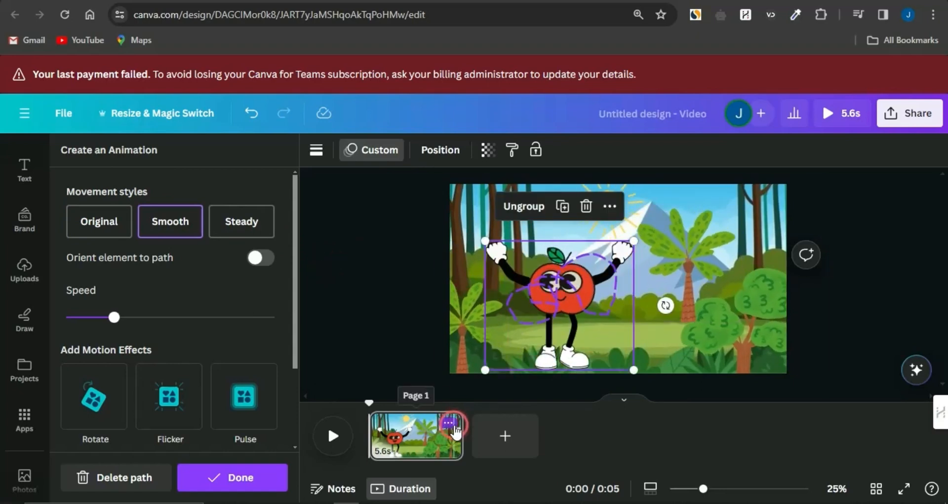
Duplicate the page and add the heading "A for APPLE" above the apple character on the copy.
left_click(450, 424)
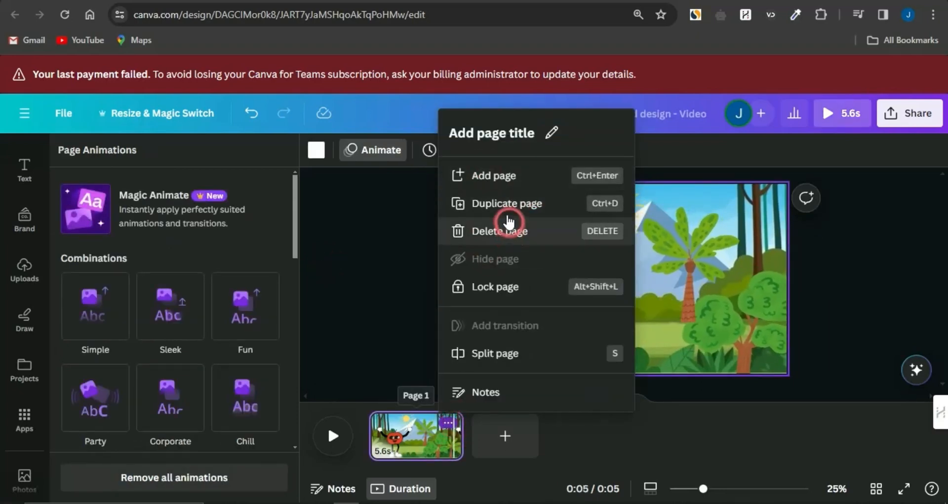
left_click(461, 203)
left_click(195, 296)
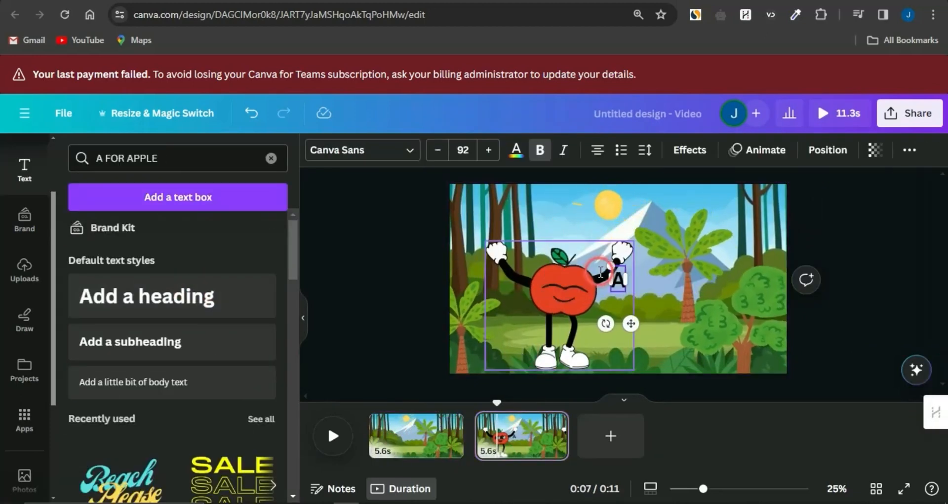
left_click_drag(630, 324, 632, 293)
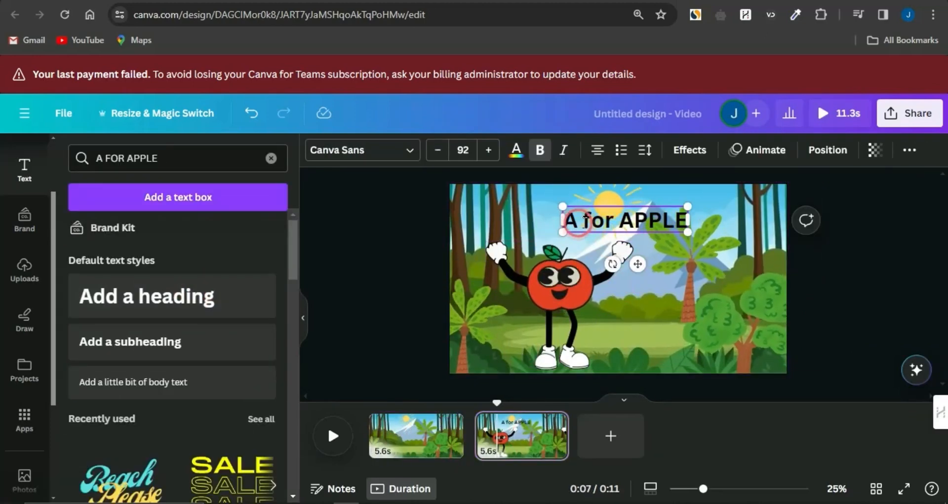
Colour the "A for APPLE" title bright red.
double_click(584, 220)
left_click(516, 150)
scroll(200, 387, "down", 1)
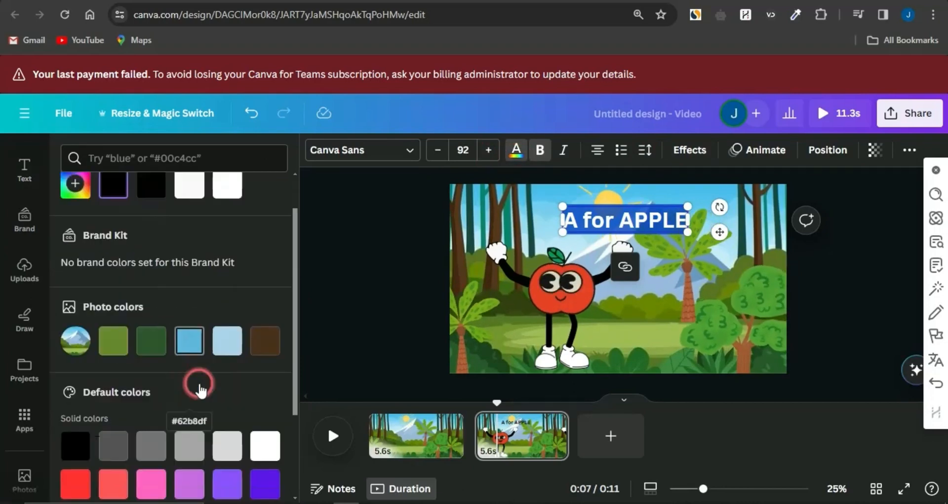
scroll(199, 385, "down", 2)
left_click(75, 404)
Give the "A for APPLE" title a black Outline effect with thickness 90 and enlarge it to about font size 114.
left_click(689, 150)
left_click(240, 334)
left_click(265, 446)
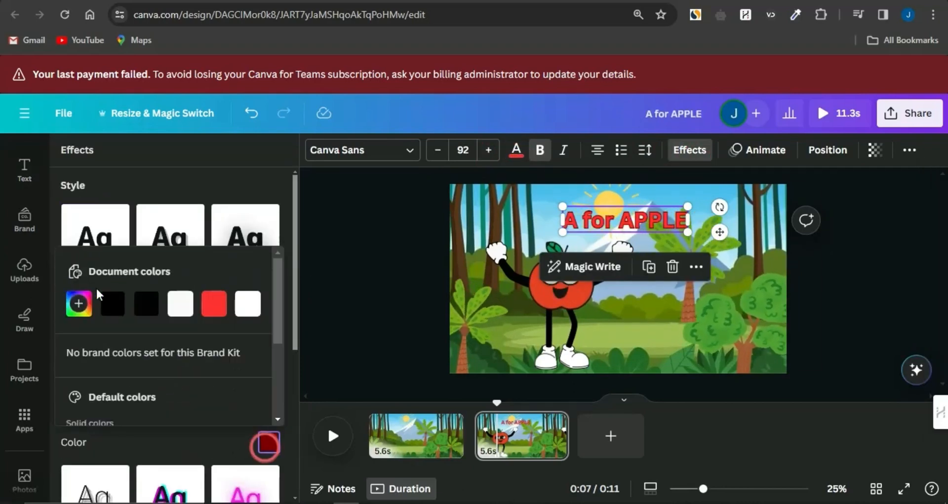
left_click(112, 303)
left_click(199, 442)
left_click_drag(115, 420, 159, 420)
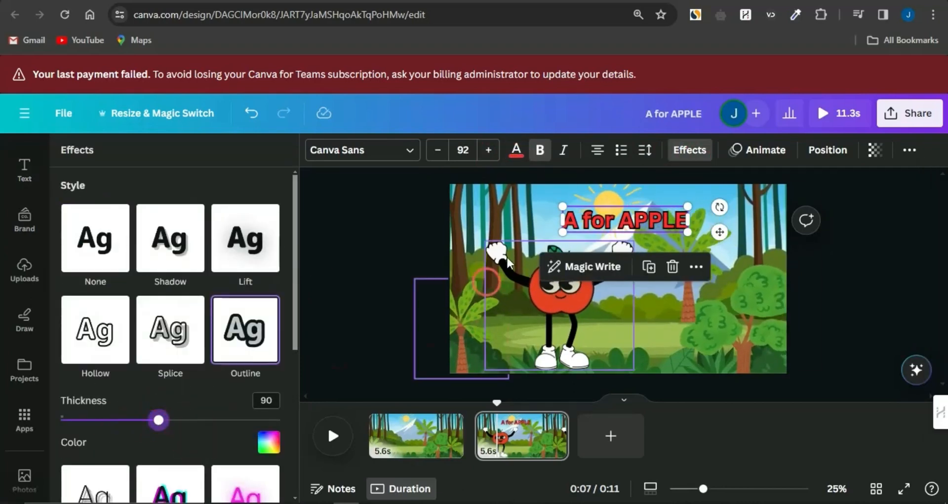
left_click_drag(562, 207, 532, 201)
Duplicate the apple page and change the title on the copy to "B for BANANA".
left_click(553, 423)
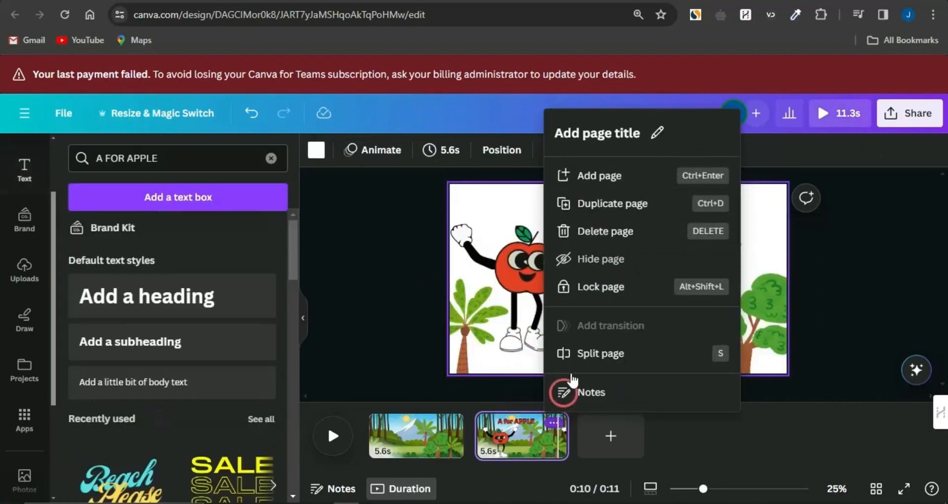
left_click(592, 203)
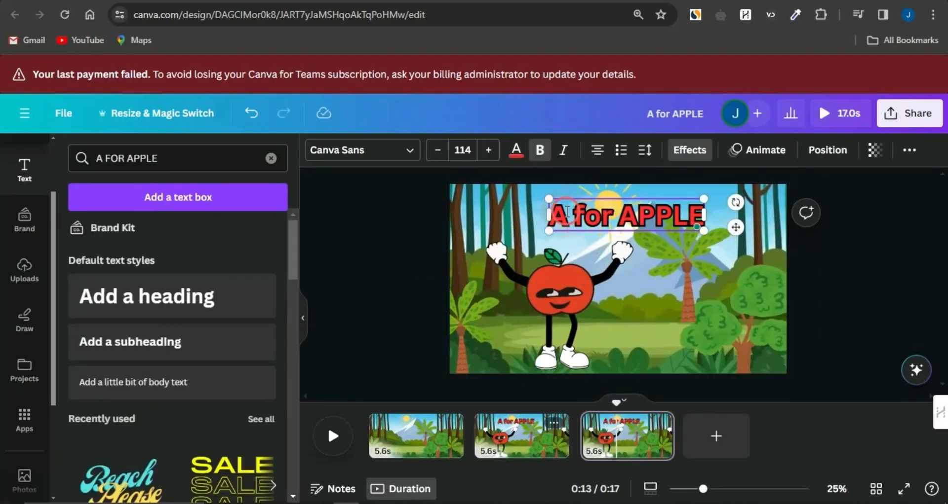
type("ANAN")
Ungroup the apple character on the banana page and delete only the apple, keeping the arms and legs.
left_click(561, 295)
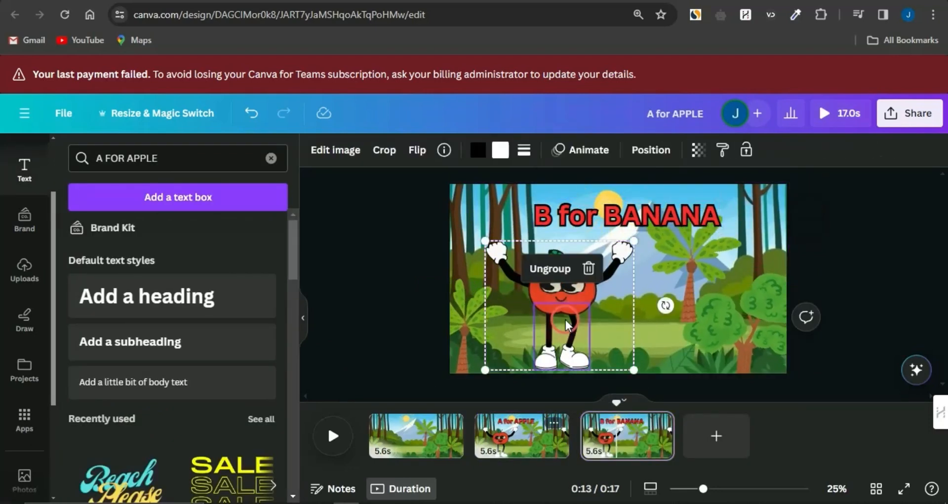
left_click(556, 269)
left_click(567, 286)
key("Delete")
Search the graphics for "animated banana", add the banana with a face, and fit it between the arms above the legs.
scroll(24, 222, "up", 2)
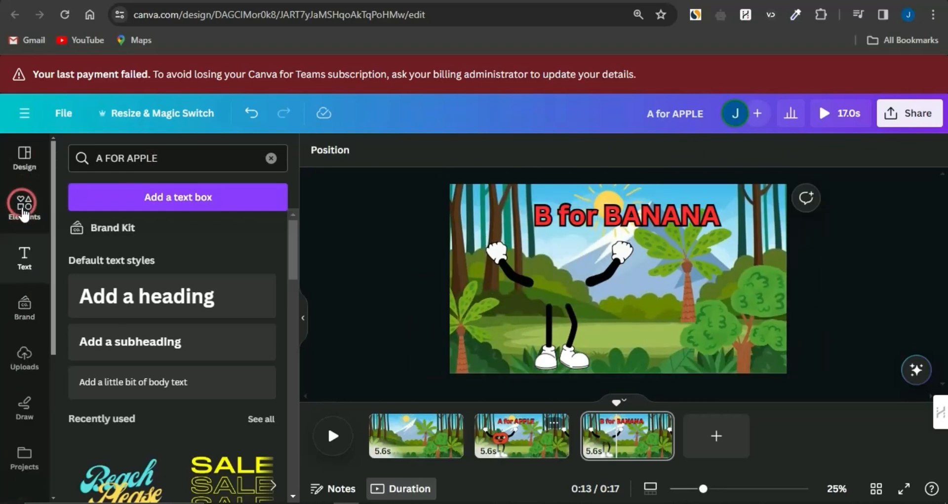
left_click(22, 210)
left_click_drag(182, 159, 79, 163)
type("animated banana")
key("Return")
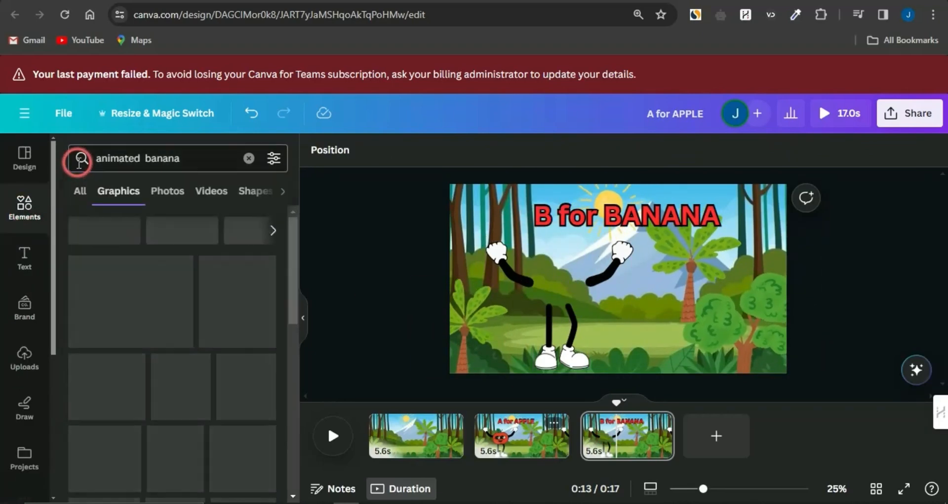
left_click(607, 316)
left_click_drag(665, 203, 639, 246)
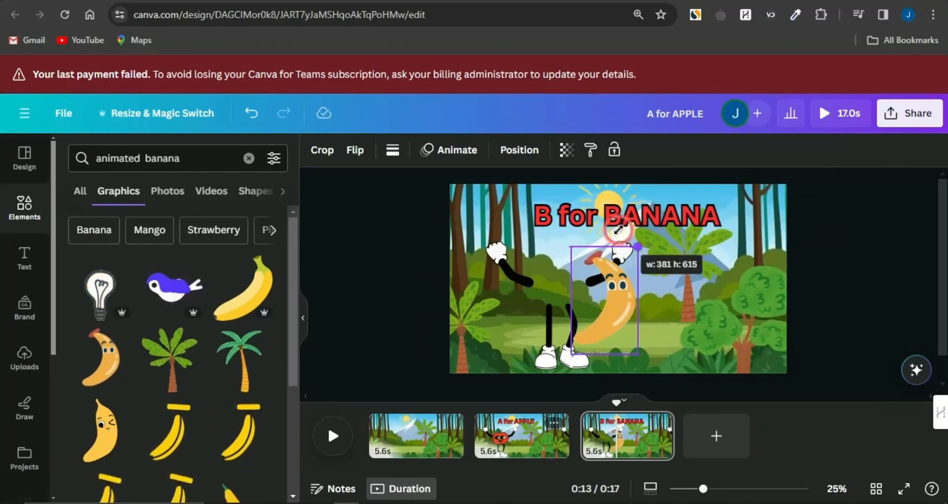
left_click_drag(596, 298, 542, 286)
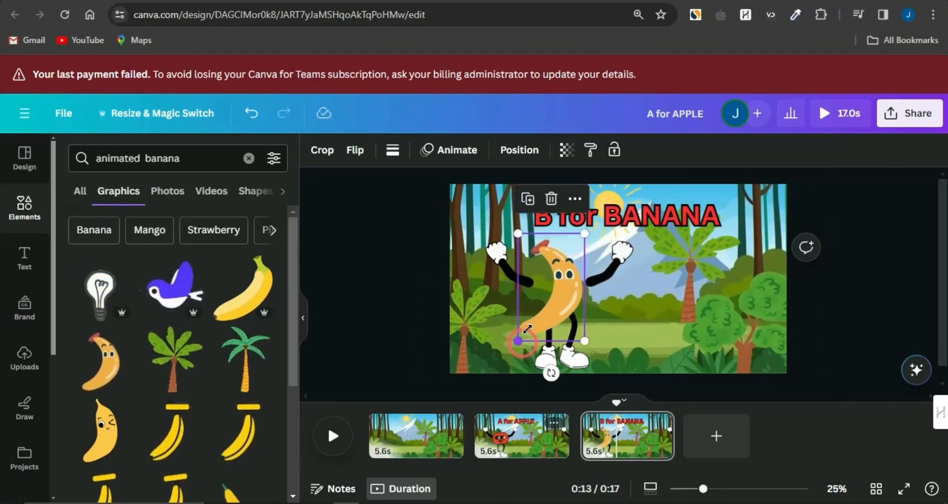
left_click_drag(519, 342, 530, 324)
Move both arms inward so that each one attaches to a side of the banana.
left_click_drag(560, 280, 602, 272)
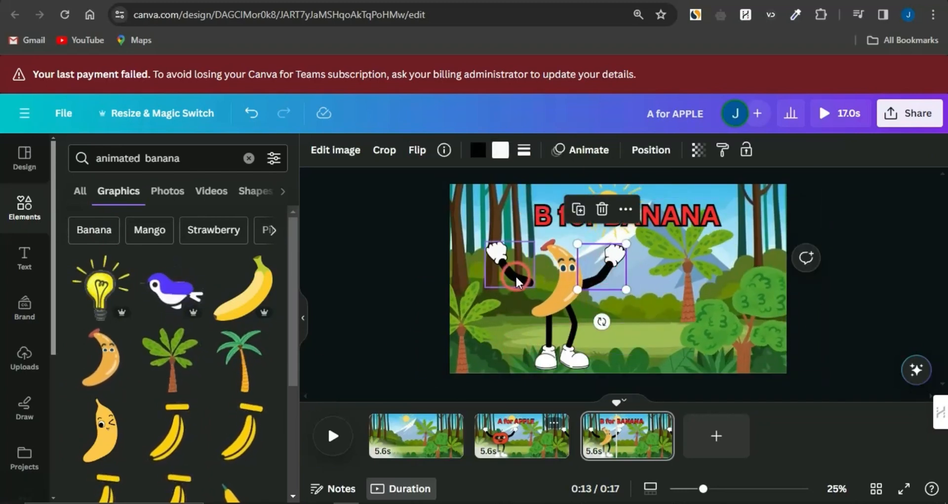
left_click(542, 273)
mouse_move(516, 271)
left_mouse_down()
mouse_move(542, 274)
mouse_move(533, 272)
left_mouse_up()
Select the legs, banana and both arms together and group them into one character.
left_click(563, 336)
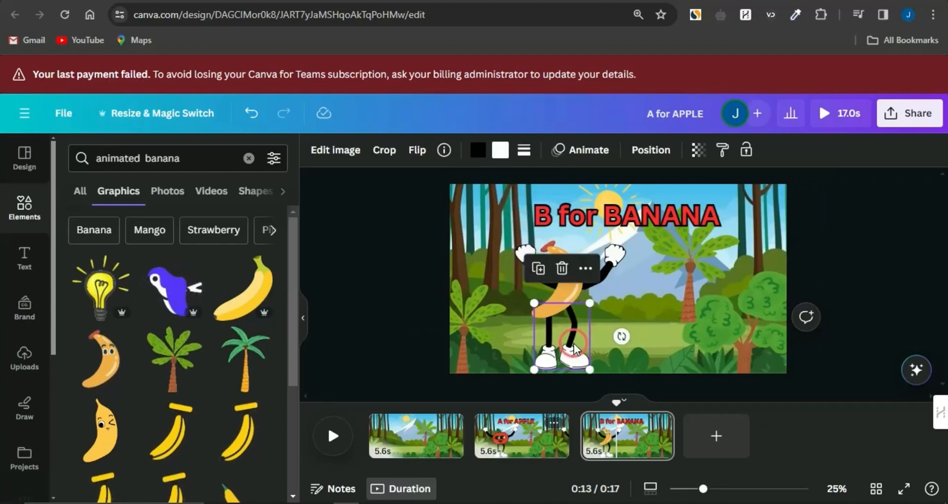
left_click(563, 296, "shift")
left_click(605, 264, "shift")
left_click(525, 255, "shift")
left_click(531, 201)
Create a custom animation path for the banana character with the Smooth movement style.
left_click(372, 150)
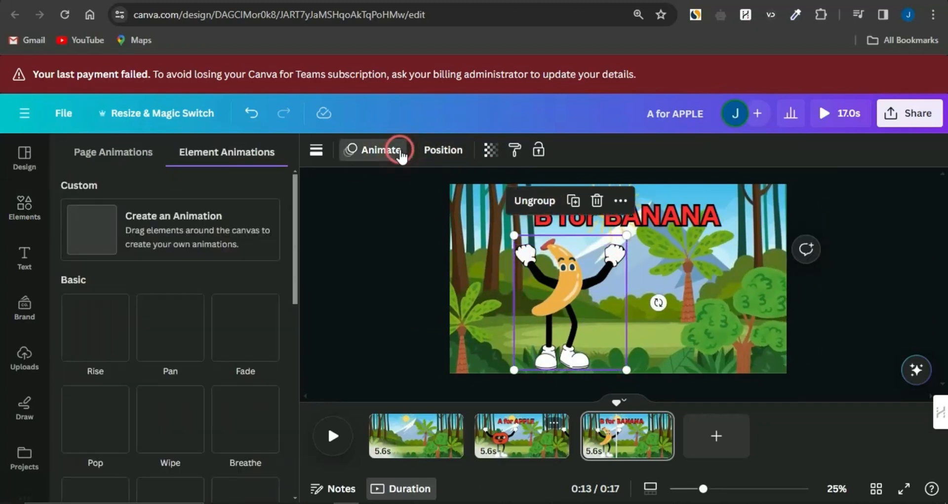
left_click(123, 178)
left_click_drag(568, 299, 528, 306)
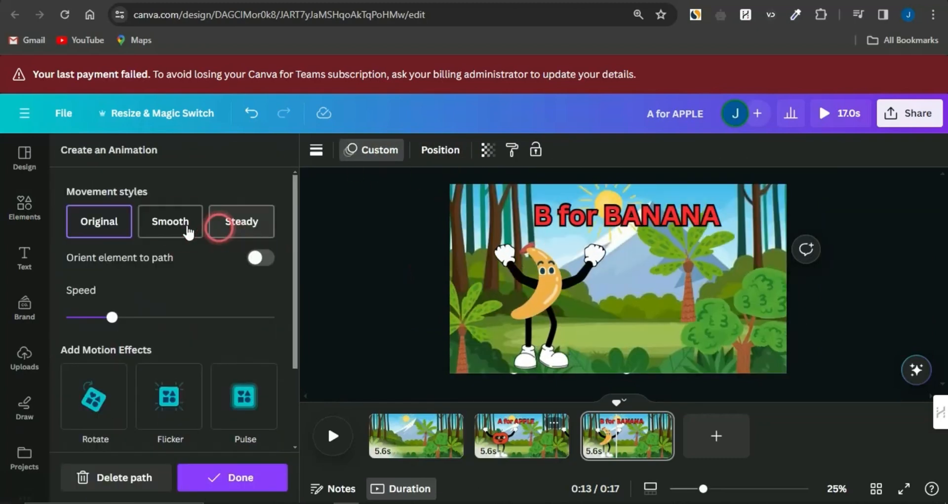
left_click(195, 223)
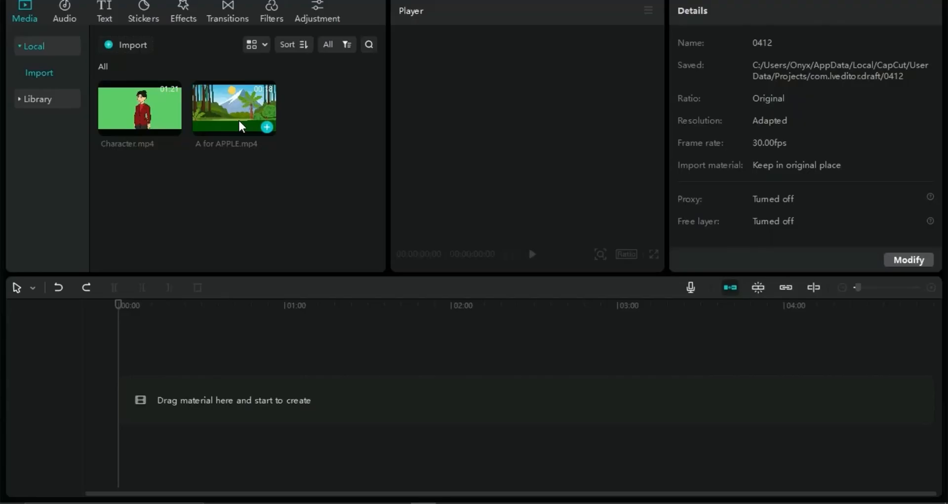
In CapCut, place A for APPLE.mp4 at the start of the timeline and Character.mp4 on a track above it.
left_click(242, 127)
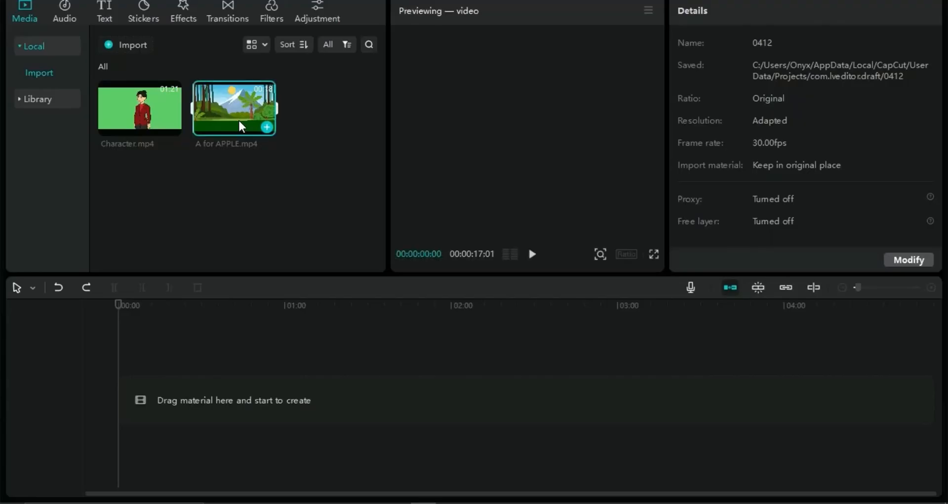
left_click_drag(242, 127, 129, 402)
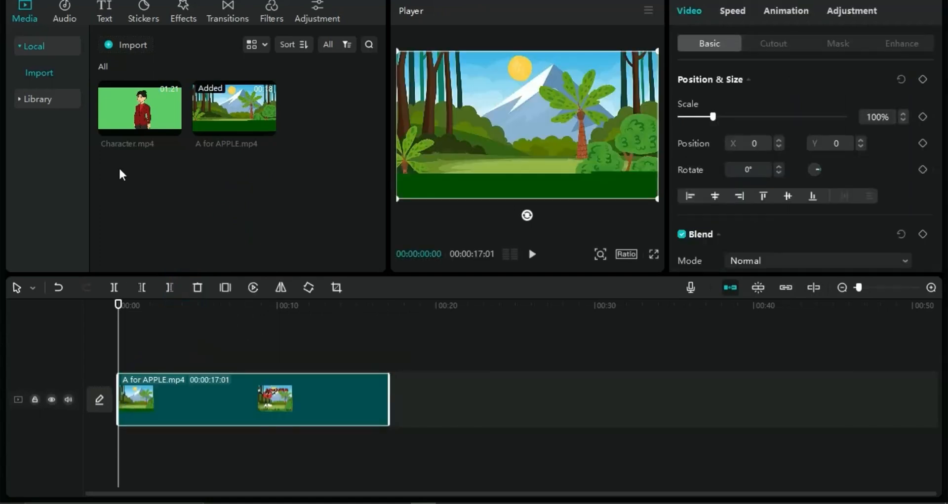
left_click_drag(168, 126, 122, 346)
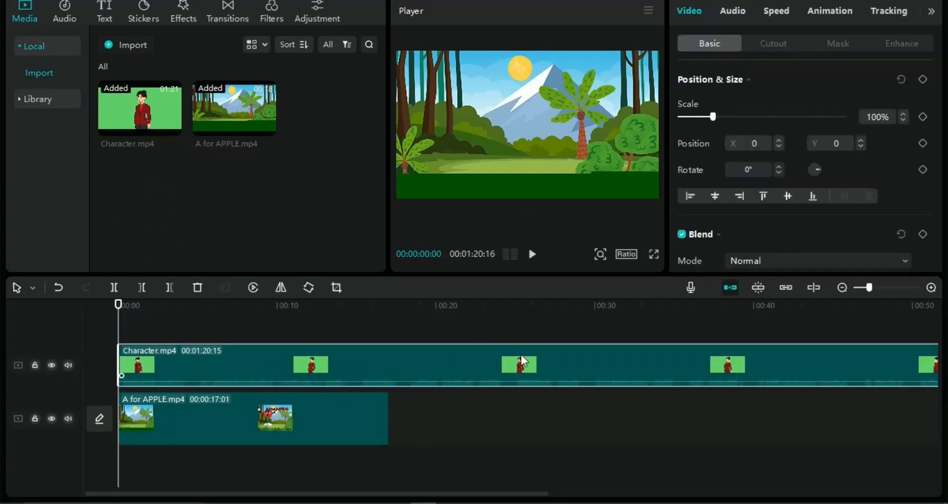
Trim the end of Character.mp4 at 00:00:16:27, close to the end of the A for APPLE.mp4 clip.
left_click(387, 340)
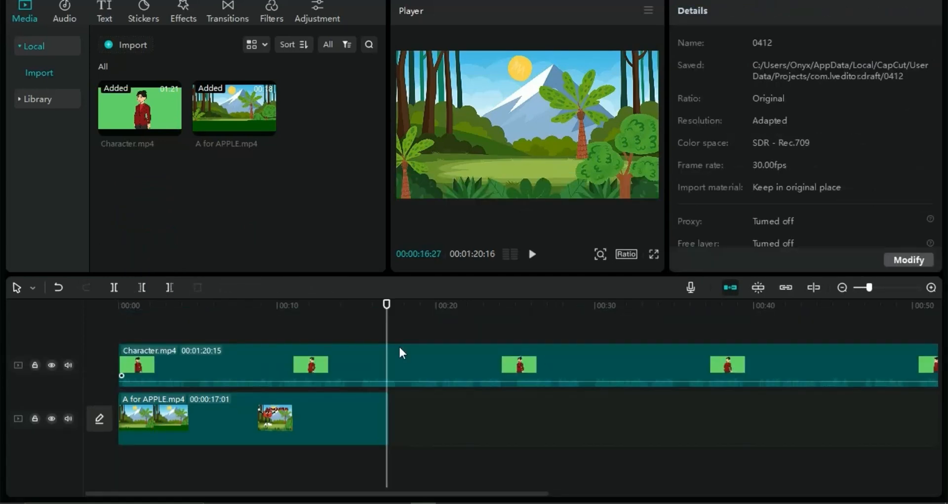
left_click(403, 354)
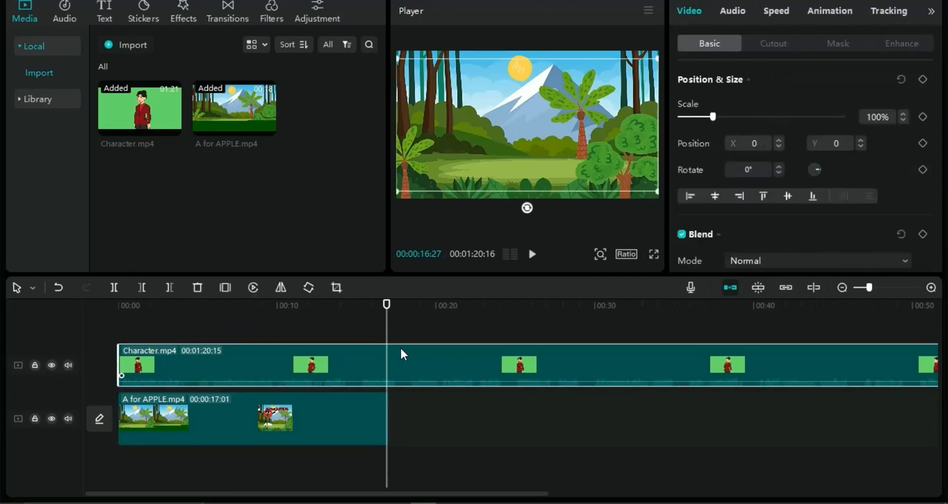
key("w")
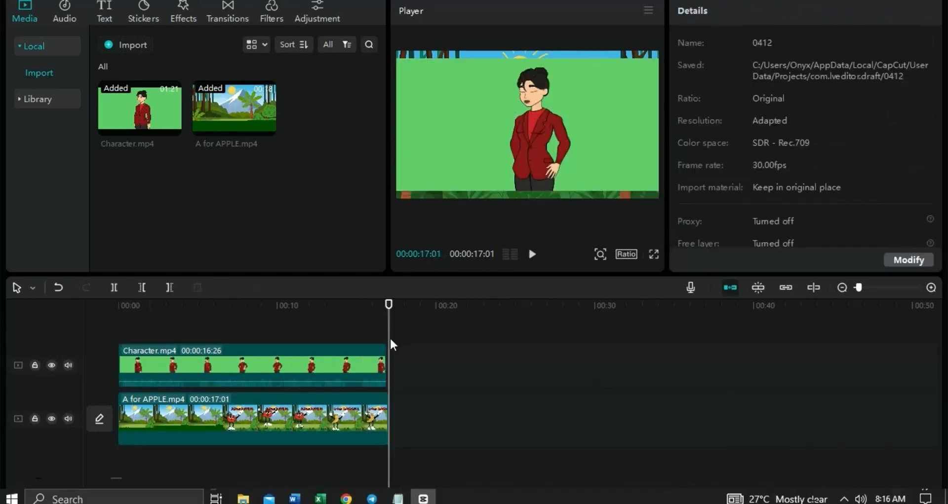
Turn on Chroma key and Auto cutout for the Character.mp4 clip and move the narrator to the right side of the scene.
left_click(296, 361)
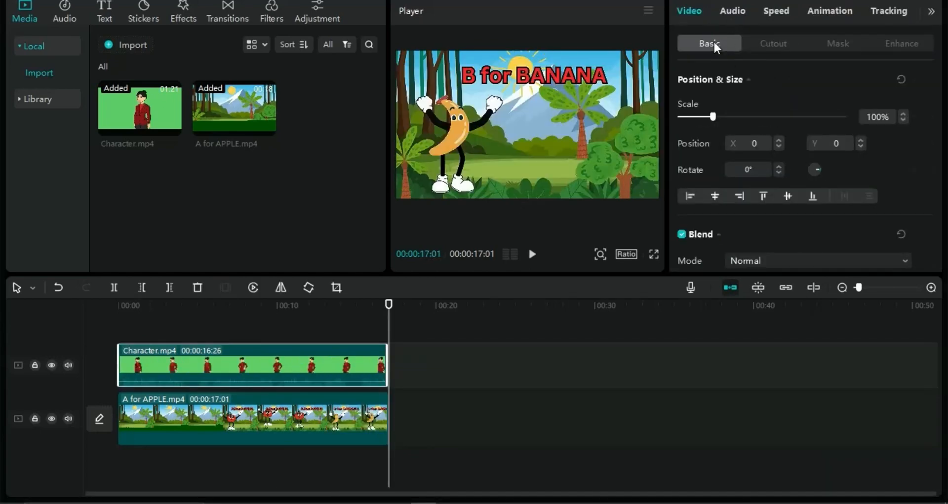
left_click(773, 45)
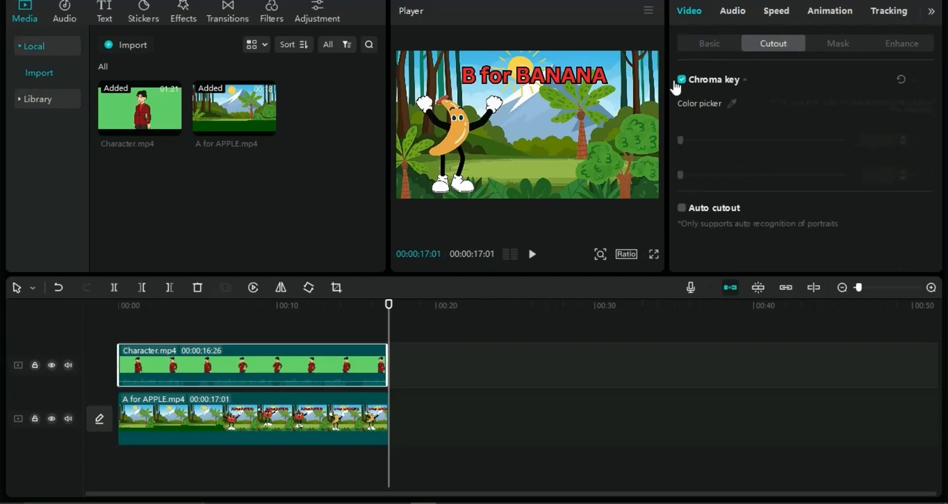
left_click(685, 211)
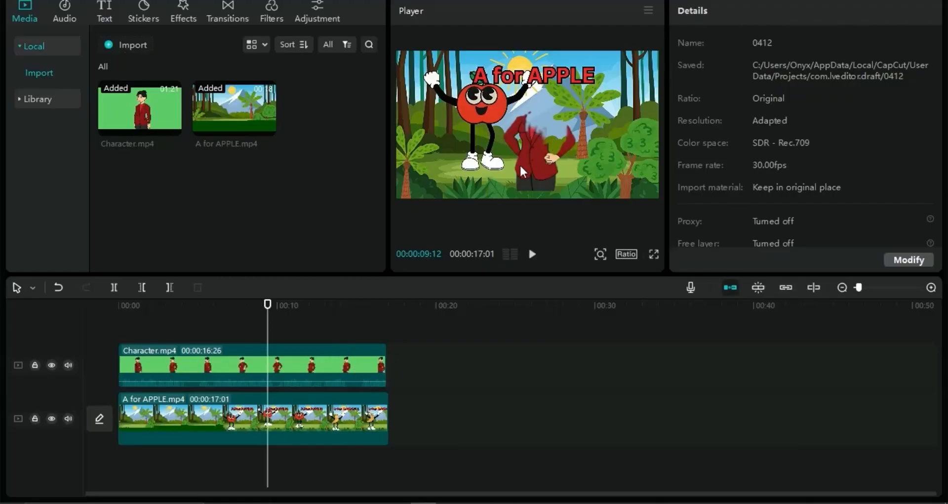
left_click_drag(522, 171, 572, 173)
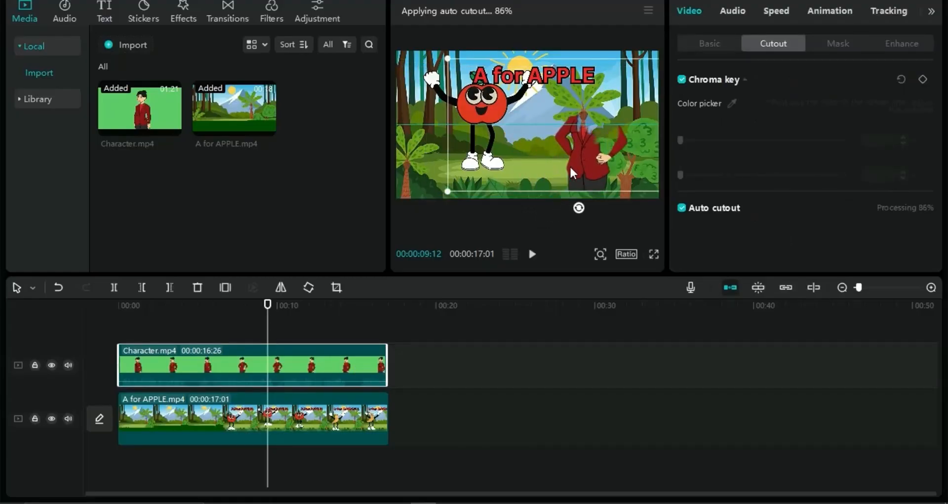
key("space")
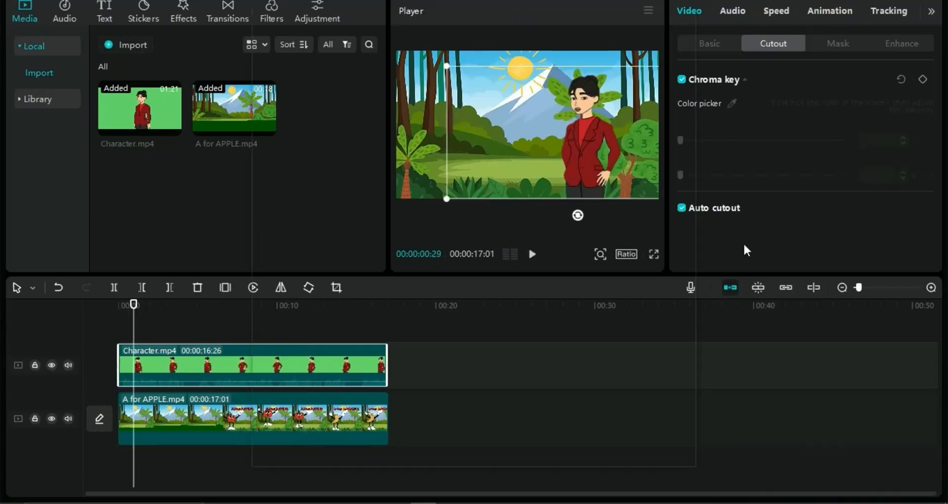
Export the video 0412 as an H.264 mp4 at 1080P and 30fps with the recommended bitrate.
key("ctrl+e")
left_click(674, 76)
left_click(598, 315)
left_click(601, 455)
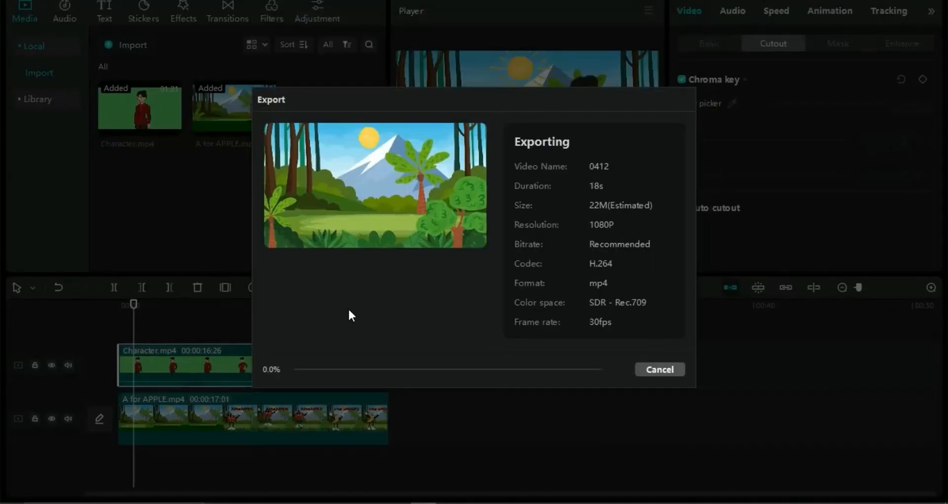